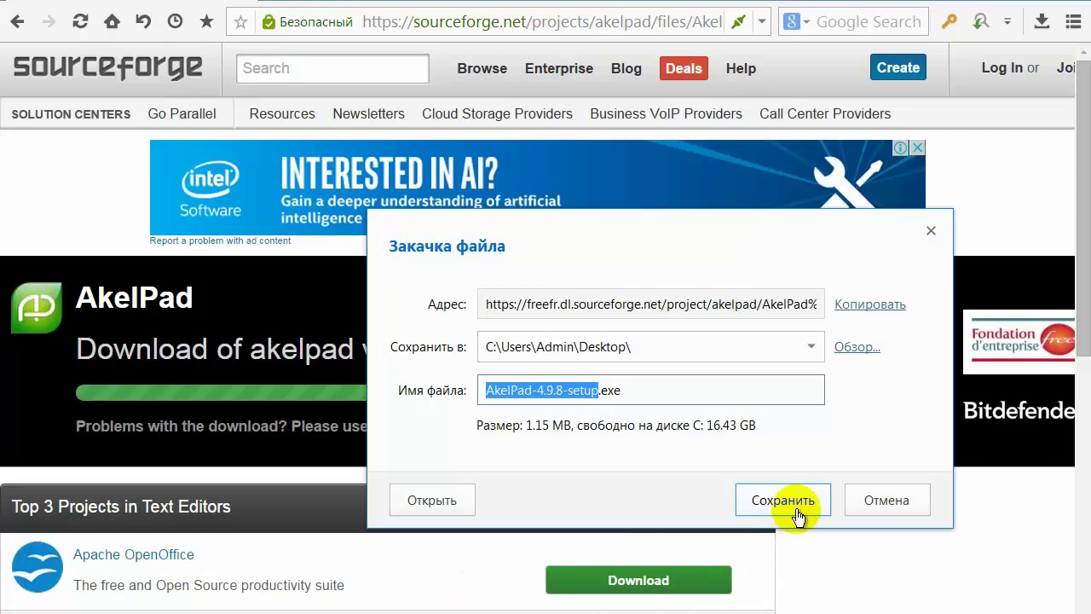
Step: Save AkelPad-4.9.8-setup.exe to the desktop, close the downloads window and launch the installer
{"action": "left_click", "coordinate": [790, 502]}
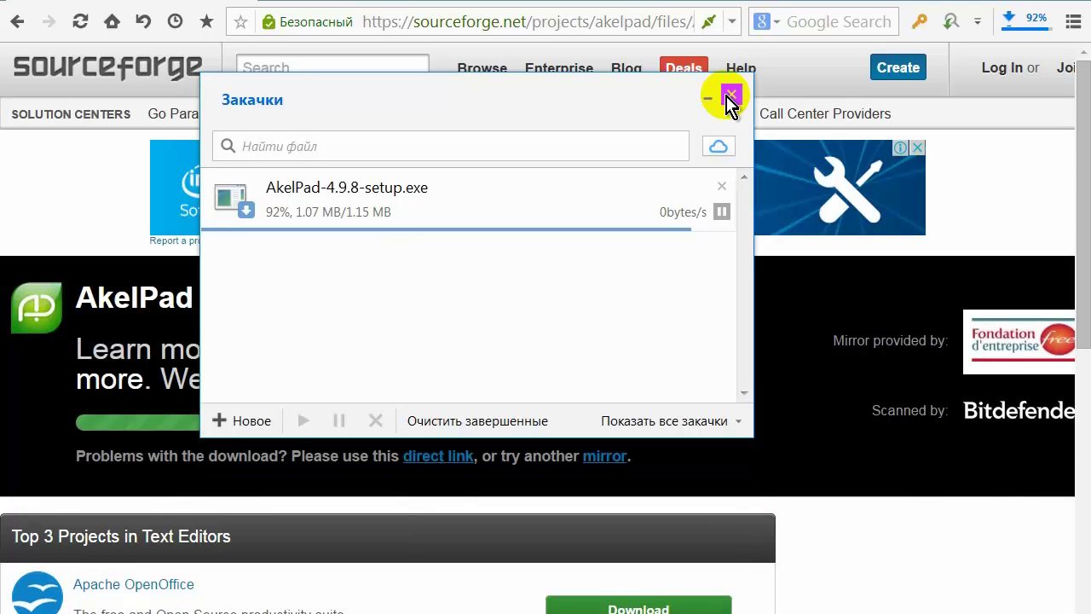
{"action": "left_click", "coordinate": [730, 97]}
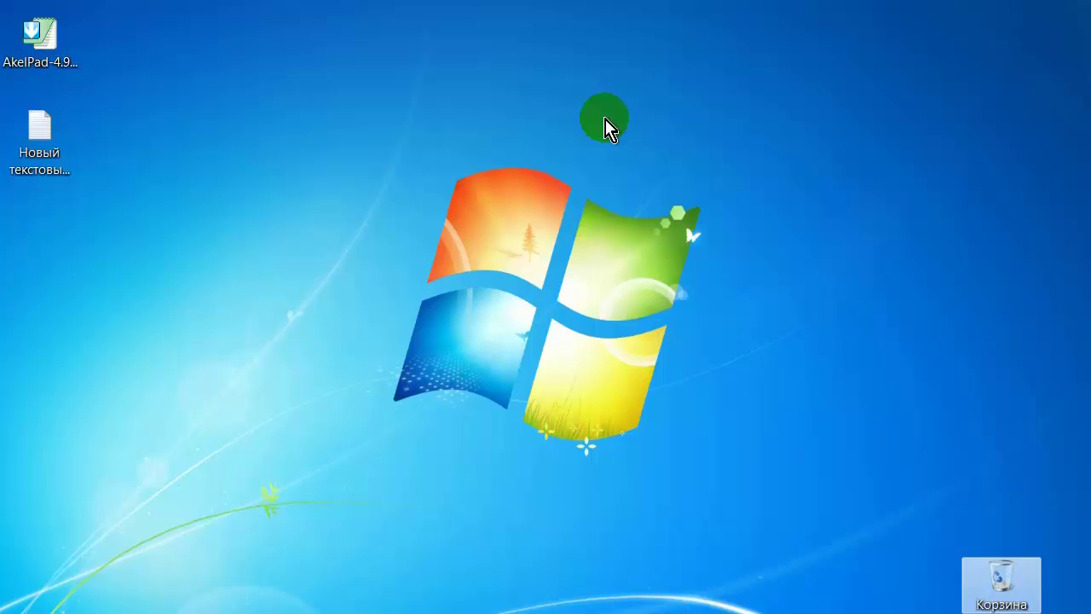
{"action": "double_click", "coordinate": [47, 43]}
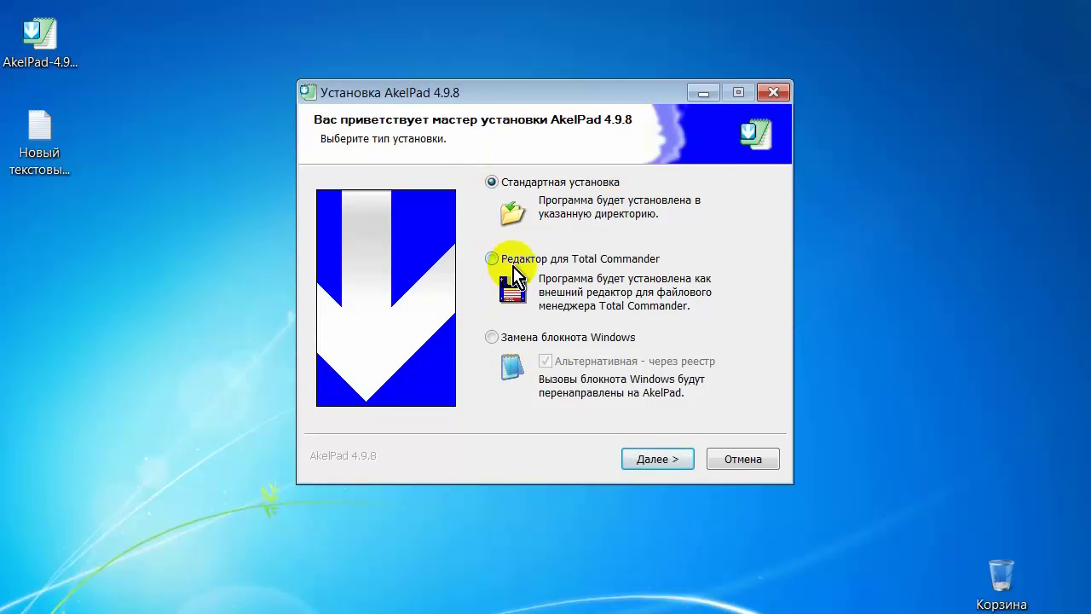
Step: Install AkelPad 4.9.8 into C:\Program Files\AkelPad as the Windows Notepad replacement, using the alternative registry method
{"action": "left_click", "coordinate": [493, 338]}
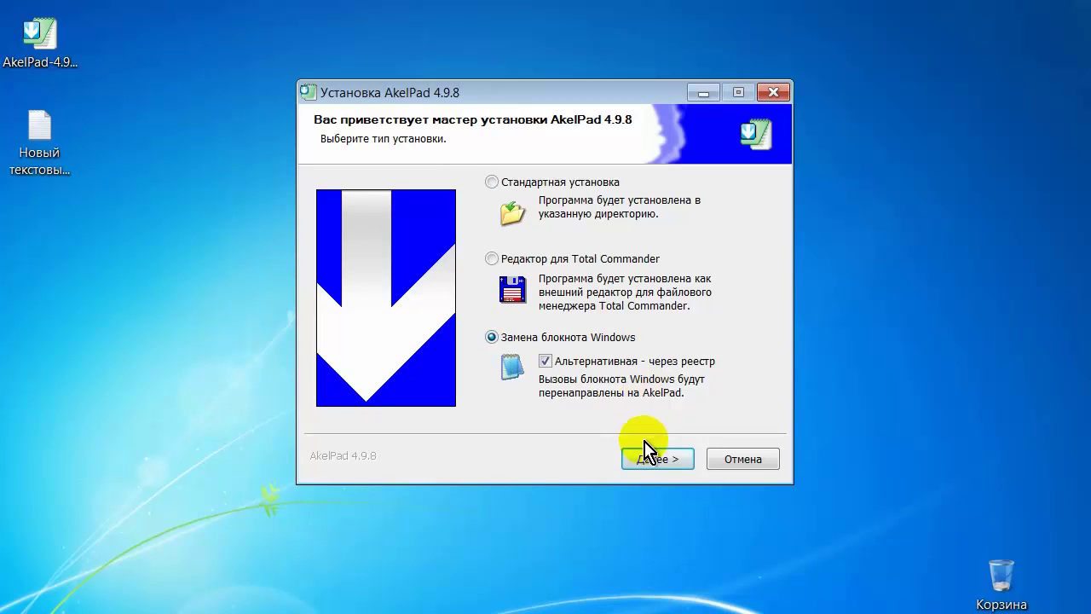
{"action": "left_click", "coordinate": [667, 460]}
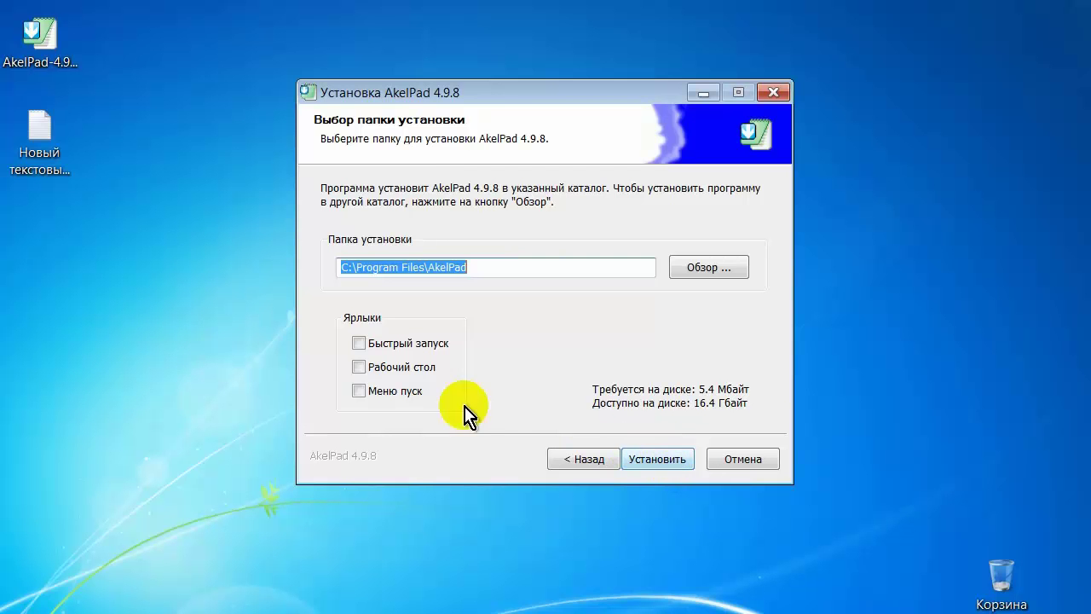
{"action": "left_click", "coordinate": [664, 461]}
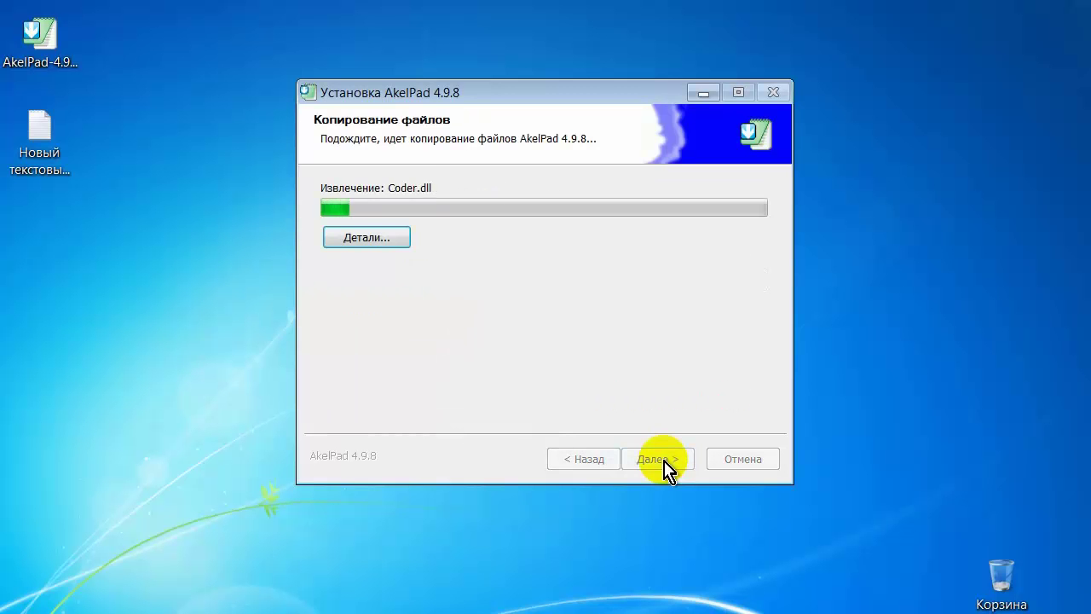
{"action": "left_click", "coordinate": [663, 460]}
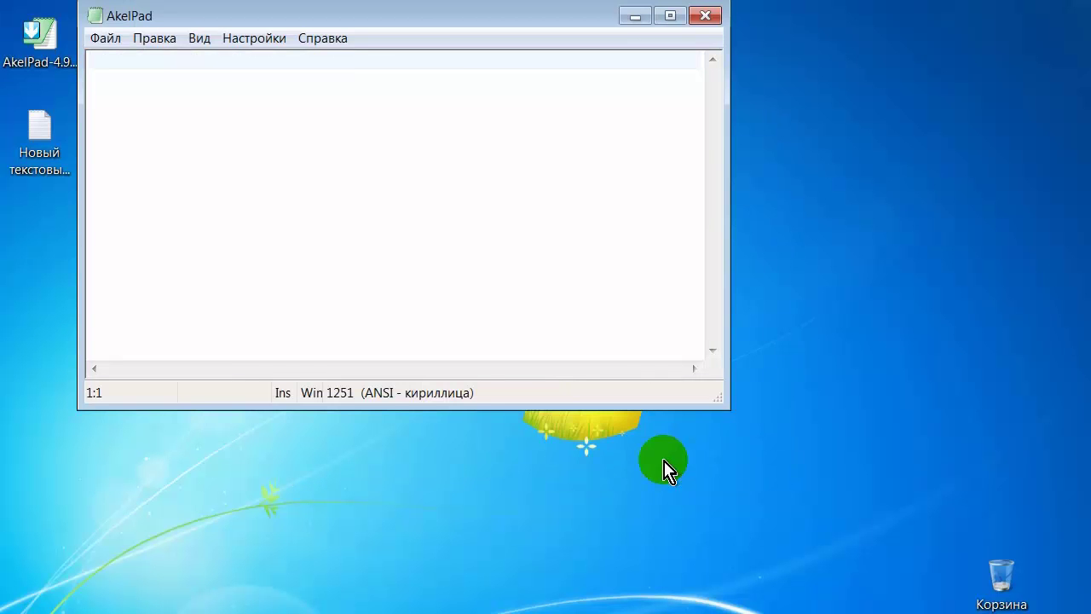
Step: Enable autoload for the ContextMenu::Main and Fonts::Main plugins in AkelPad's plugin list
{"action": "left_click_drag", "start_coordinate": [433, 17], "coordinate": [565, 68]}
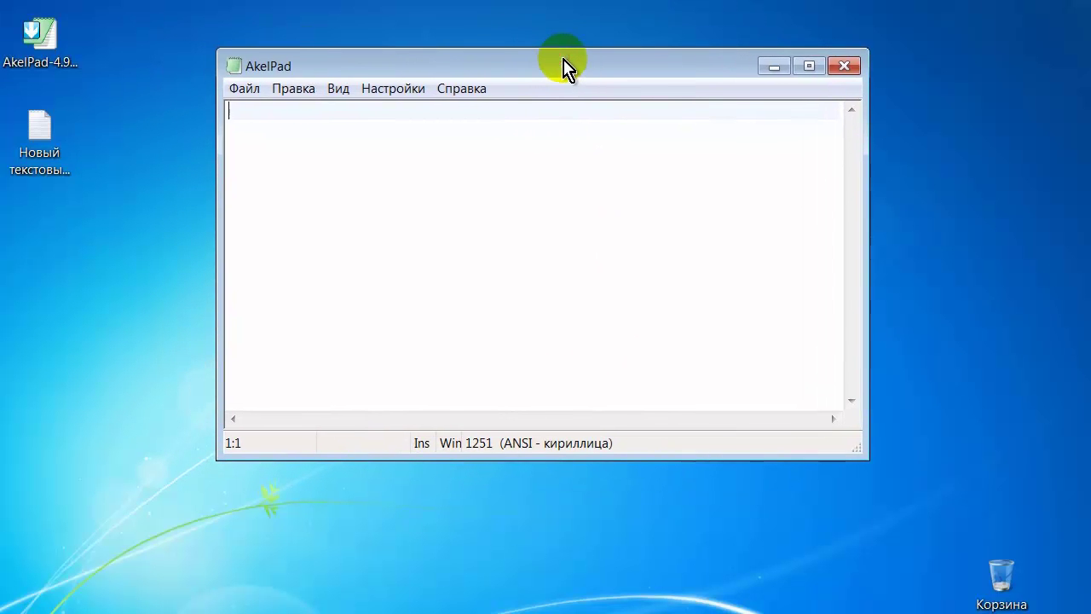
{"action": "left_click", "coordinate": [245, 92]}
{"action": "mouse_move", "coordinate": [291, 94]}
{"action": "mouse_move", "coordinate": [339, 96]}
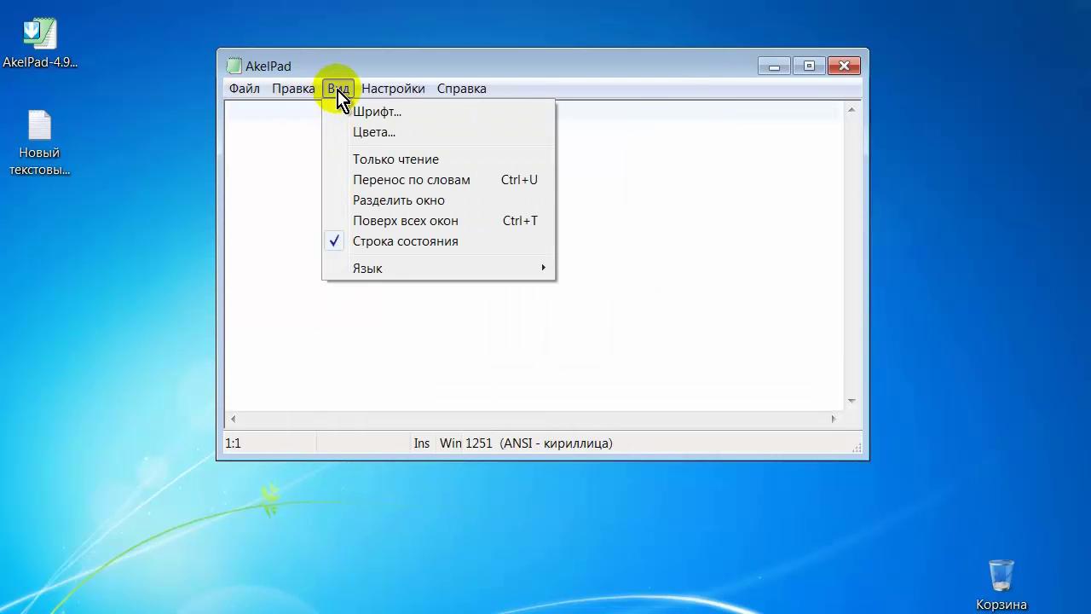
{"action": "mouse_move", "coordinate": [402, 99]}
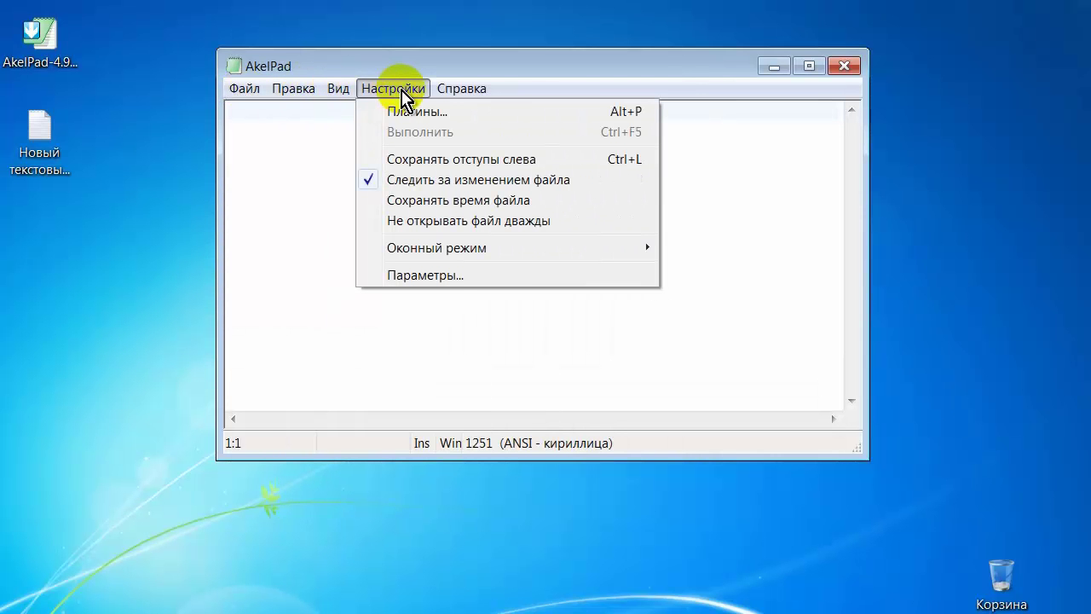
{"action": "left_click", "coordinate": [410, 117]}
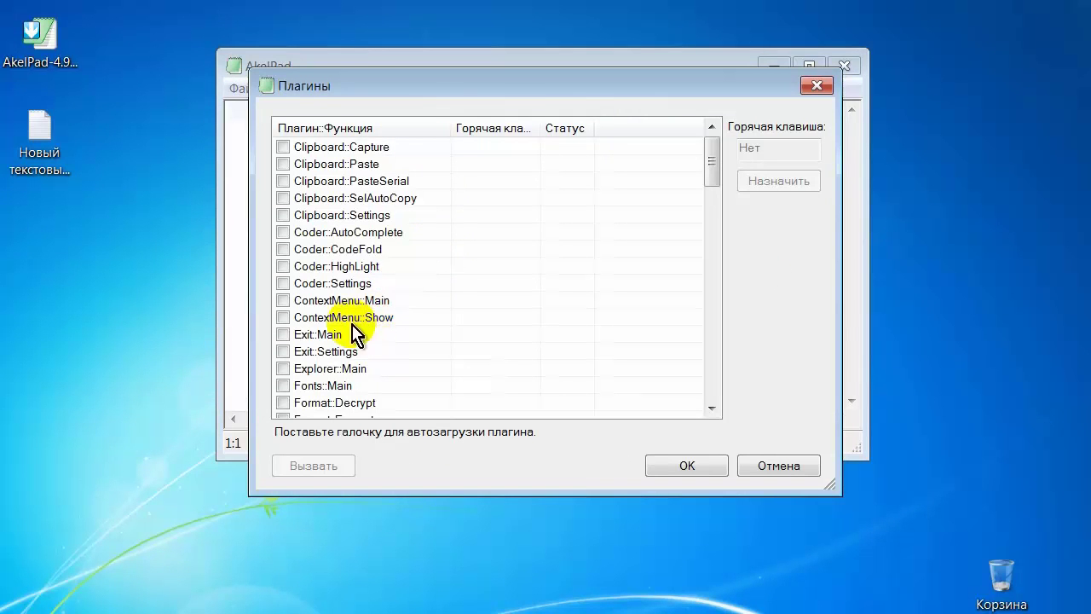
{"action": "left_click", "coordinate": [283, 300]}
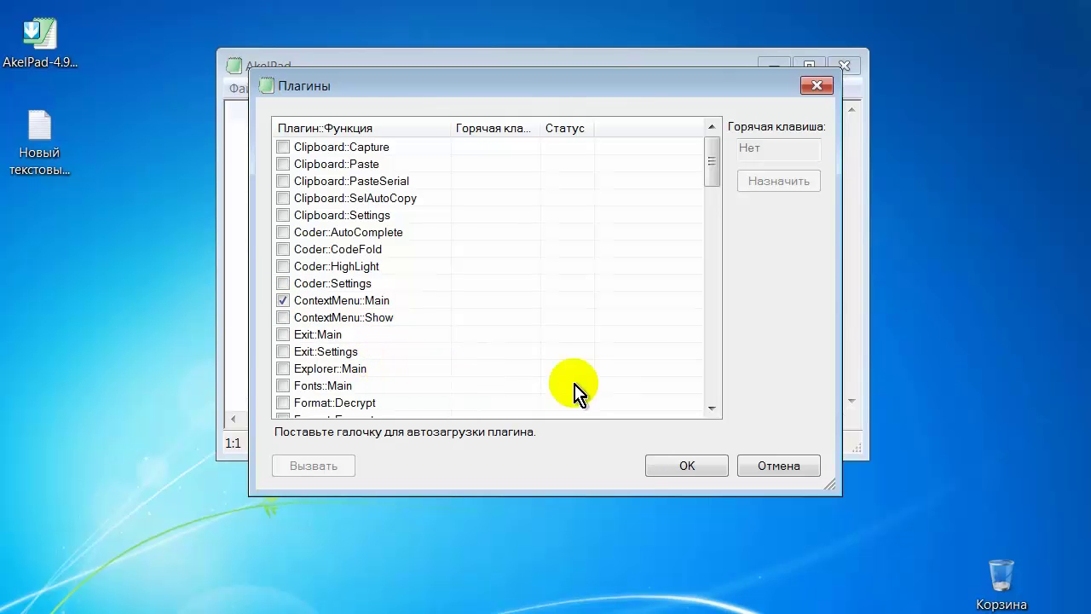
{"action": "left_click", "coordinate": [283, 386]}
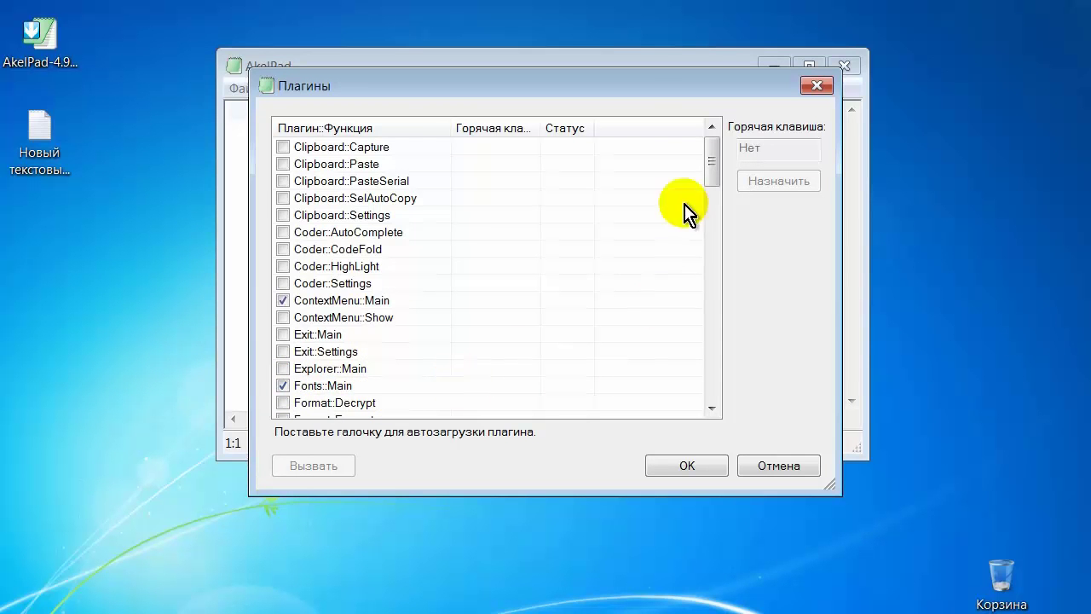
Step: Enable autoload for the LineBoard::Main and SaveFile::AutoSave plugins
{"action": "left_click_drag", "start_coordinate": [716, 176], "coordinate": [708, 226]}
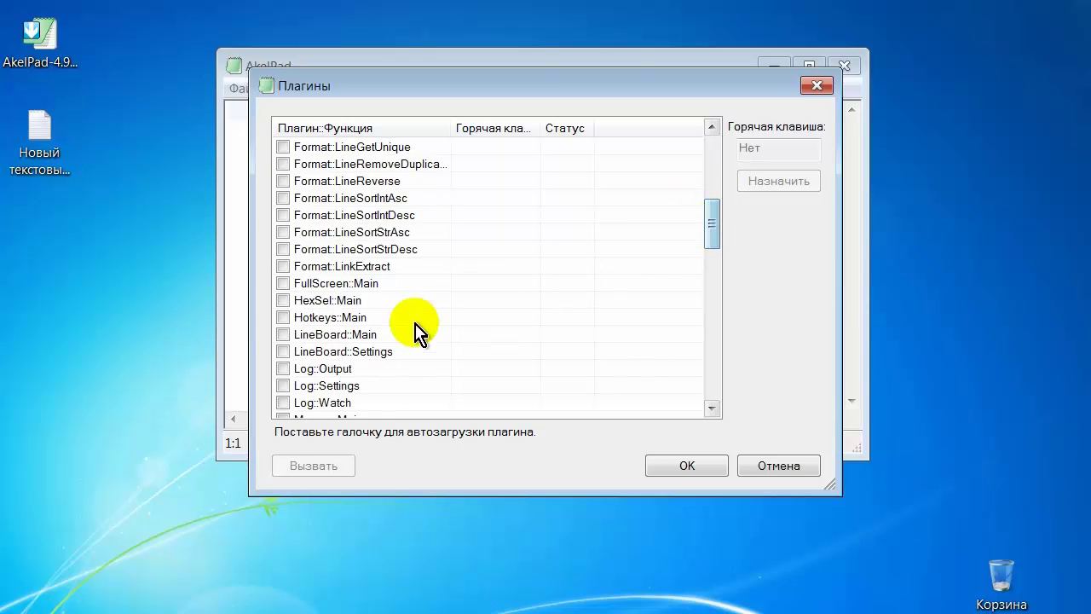
{"action": "left_click", "coordinate": [284, 335]}
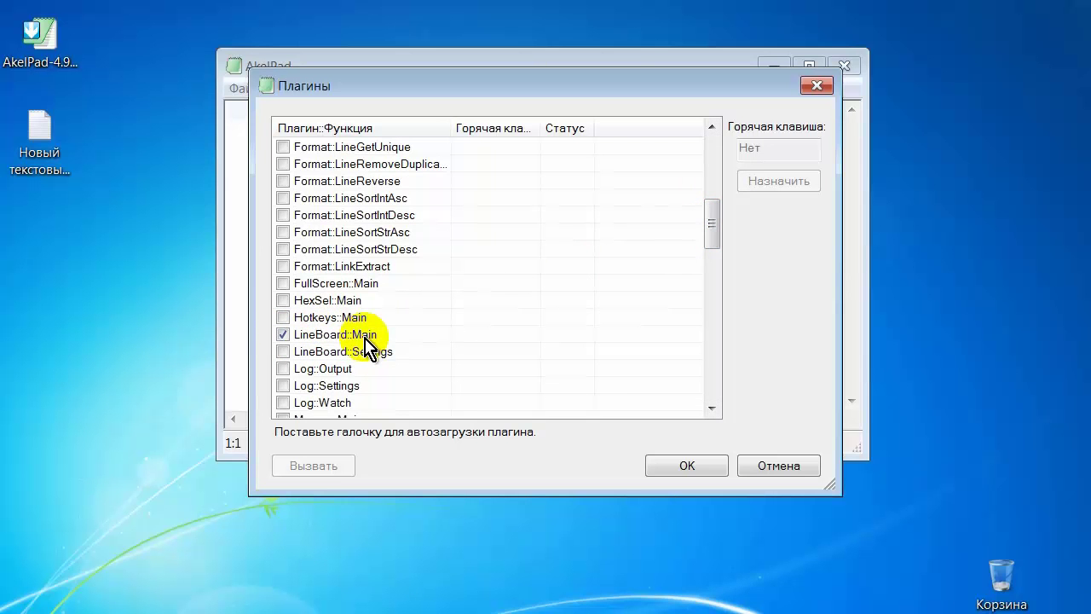
{"action": "left_click_drag", "start_coordinate": [712, 227], "coordinate": [709, 271]}
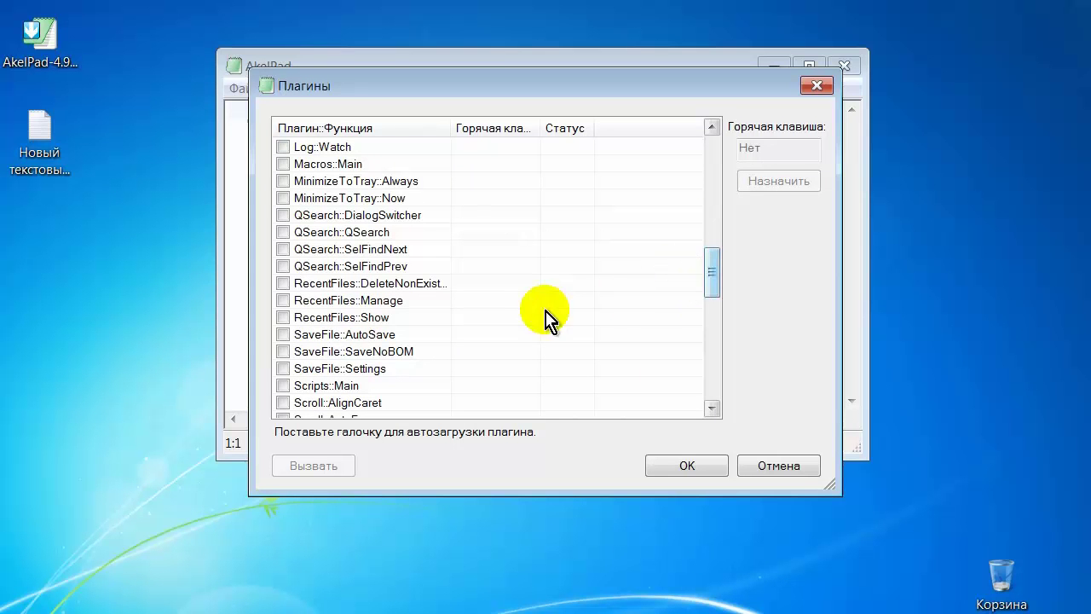
{"action": "left_click", "coordinate": [283, 335]}
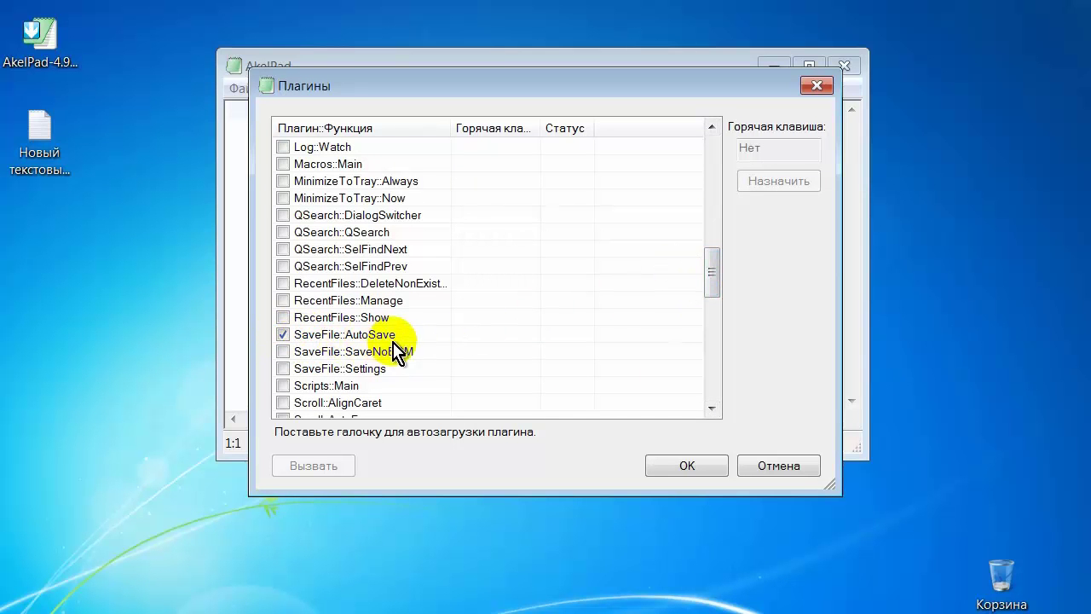
Step: Enable autoload for the ToolBar::Main and XBrackets::Main plugins and apply the plugin selection
{"action": "left_click_drag", "start_coordinate": [711, 269], "coordinate": [716, 360]}
{"action": "left_click", "coordinate": [283, 368]}
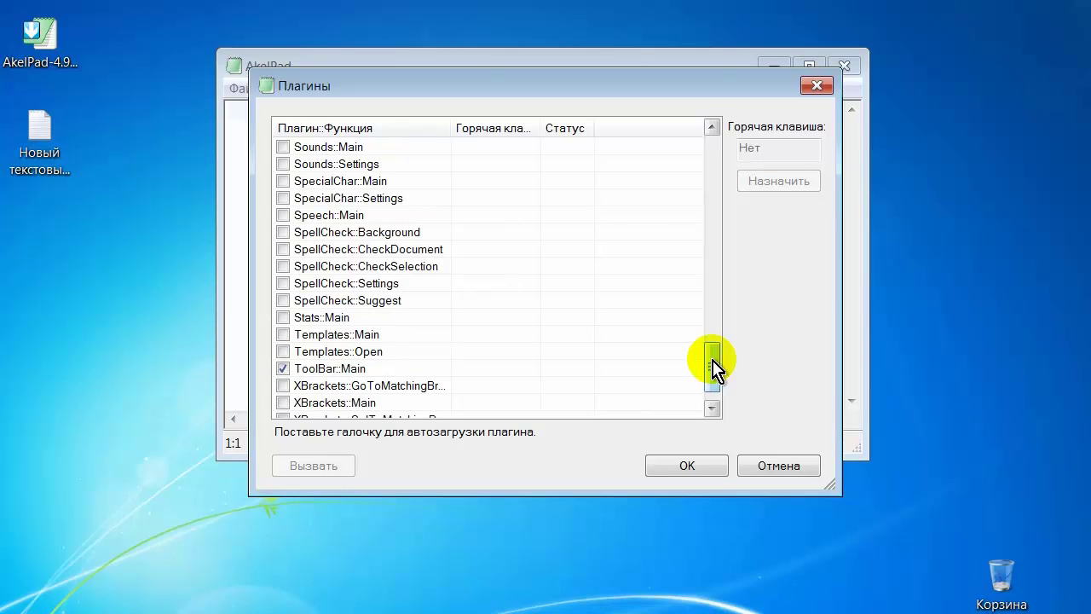
{"action": "left_click_drag", "start_coordinate": [714, 367], "coordinate": [724, 385]}
{"action": "left_click", "coordinate": [720, 409]}
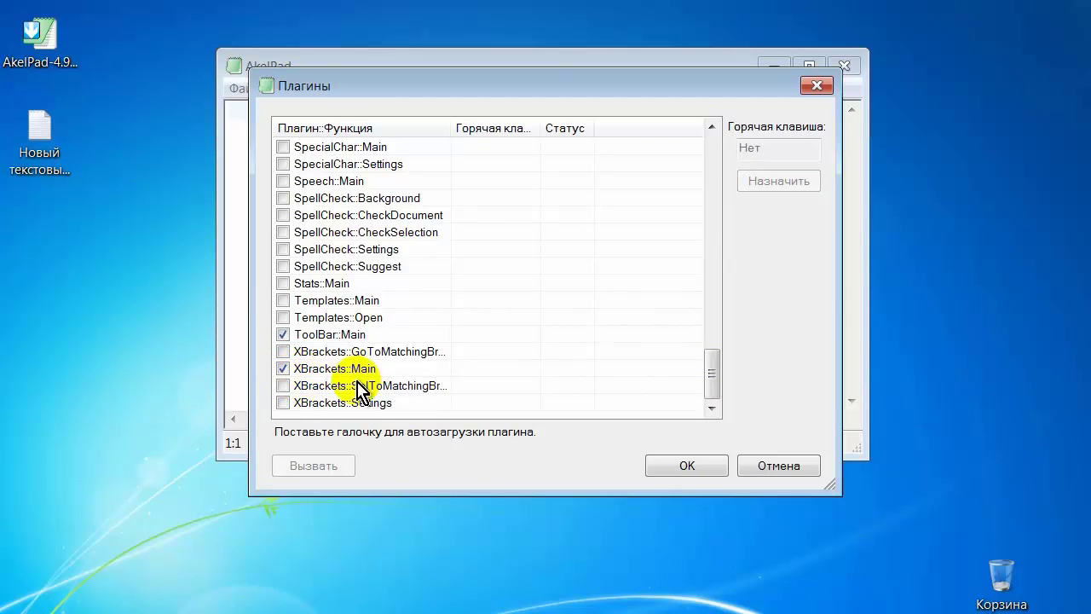
{"action": "left_click", "coordinate": [690, 467]}
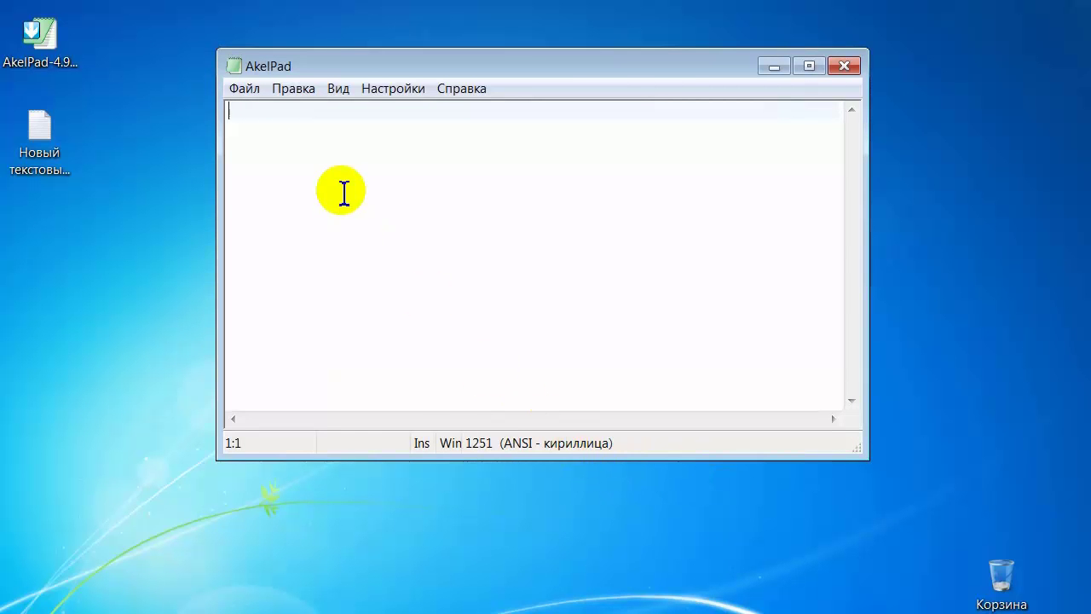
Step: Close AkelPad and reopen it with the text document "Новый текстовый документ" from the desktop
{"action": "left_click", "coordinate": [844, 68]}
{"action": "left_click", "coordinate": [202, 246]}
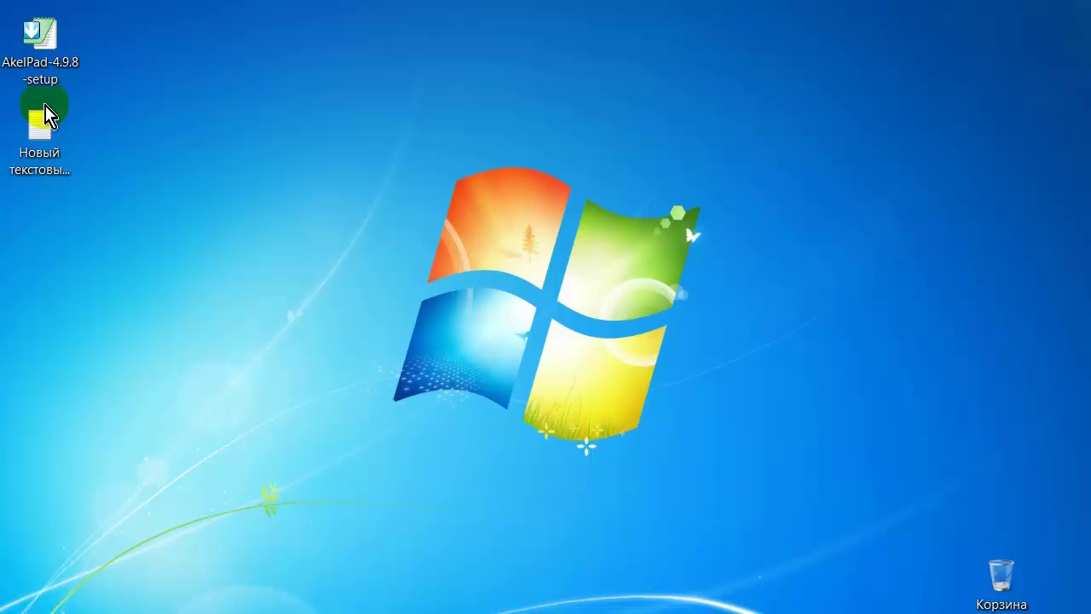
{"action": "left_click", "coordinate": [44, 138]}
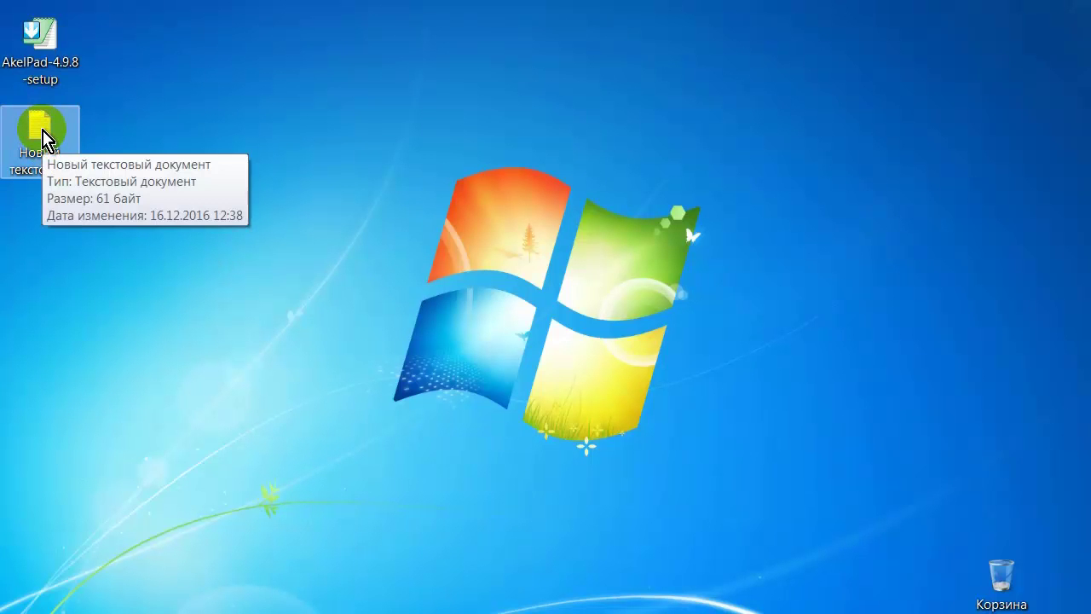
{"action": "double_click", "coordinate": [44, 138]}
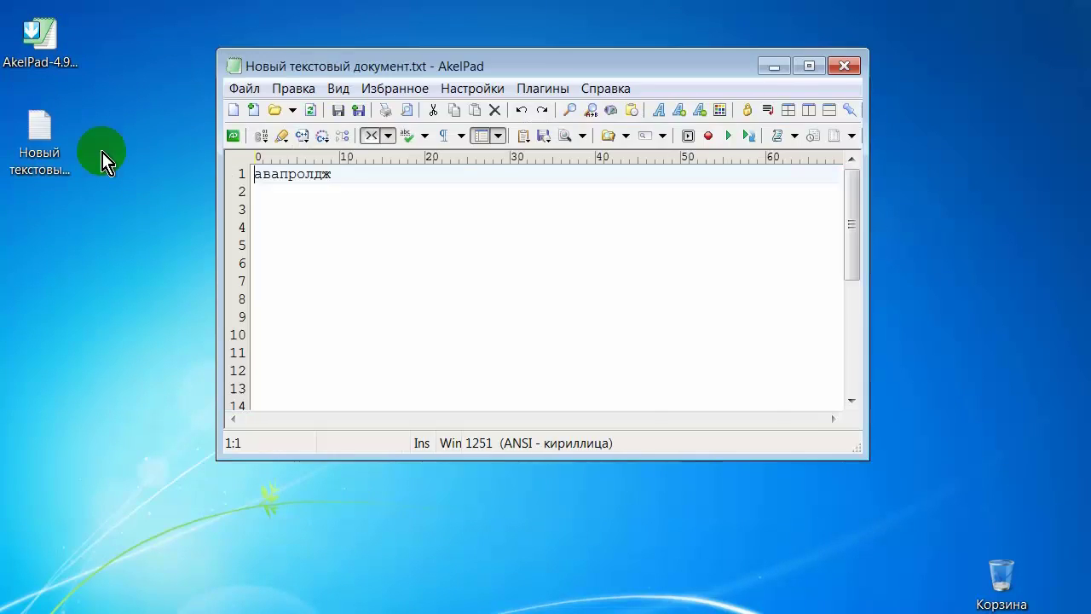
Step: Select the text "авапролдж" on the first line and maximize the editor window
{"action": "left_click", "coordinate": [343, 179]}
{"action": "left_click_drag", "start_coordinate": [343, 179], "coordinate": [236, 182]}
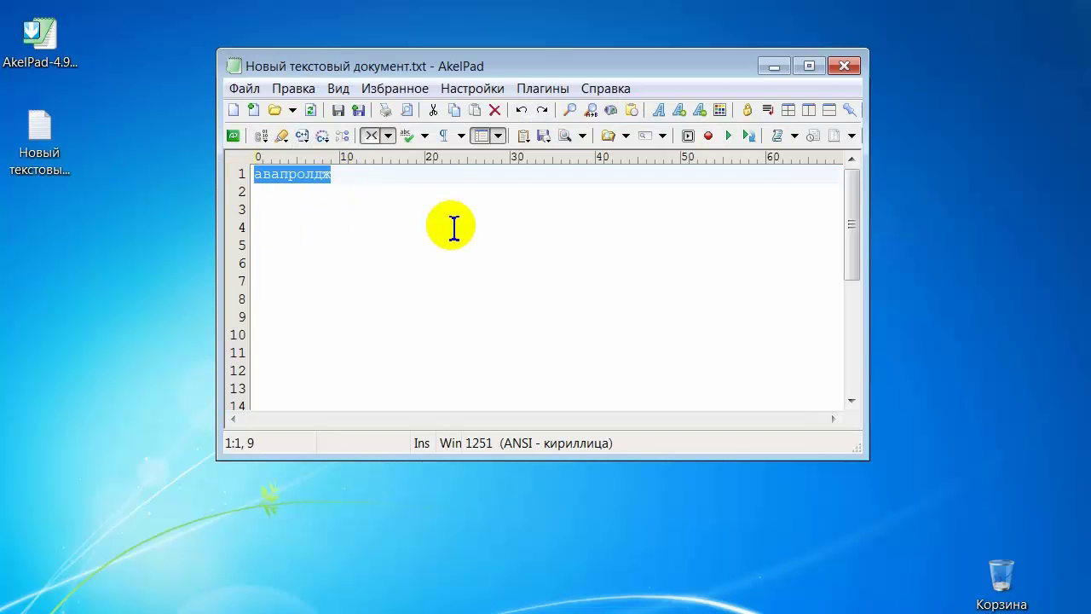
{"action": "left_click", "coordinate": [814, 69]}
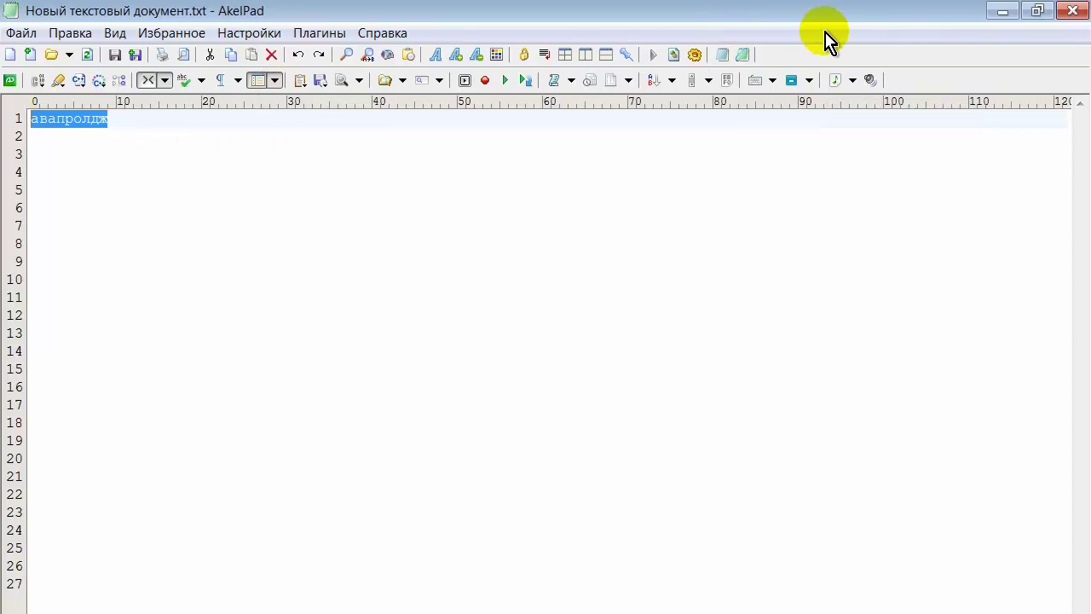
Step: Turn on large icons (Большие иконки) in the ToolBar plugin's settings and apply the change
{"action": "double_click", "coordinate": [847, 53]}
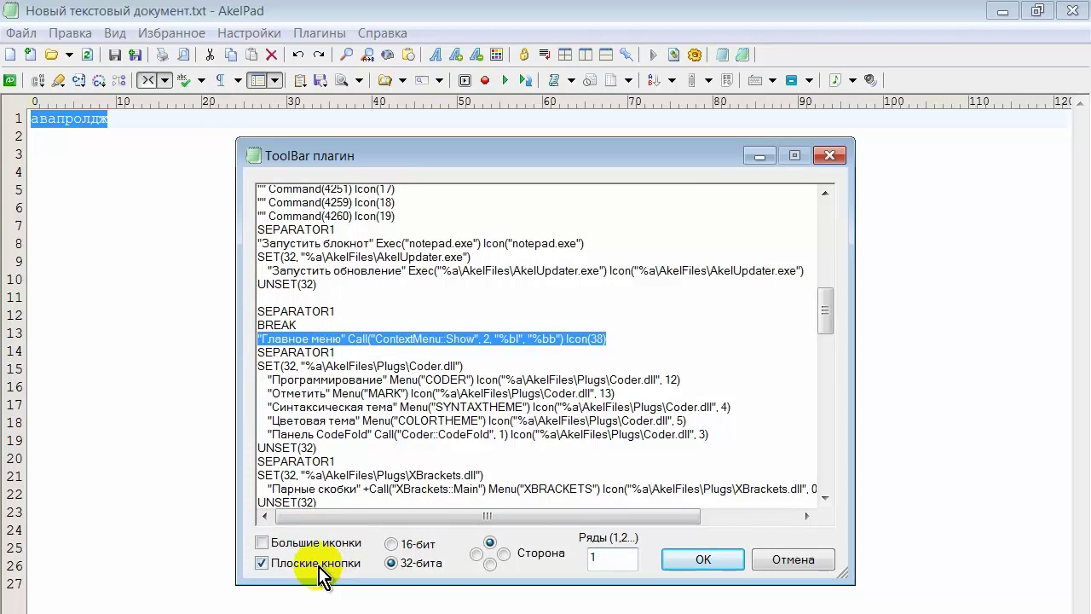
{"action": "left_click", "coordinate": [263, 543]}
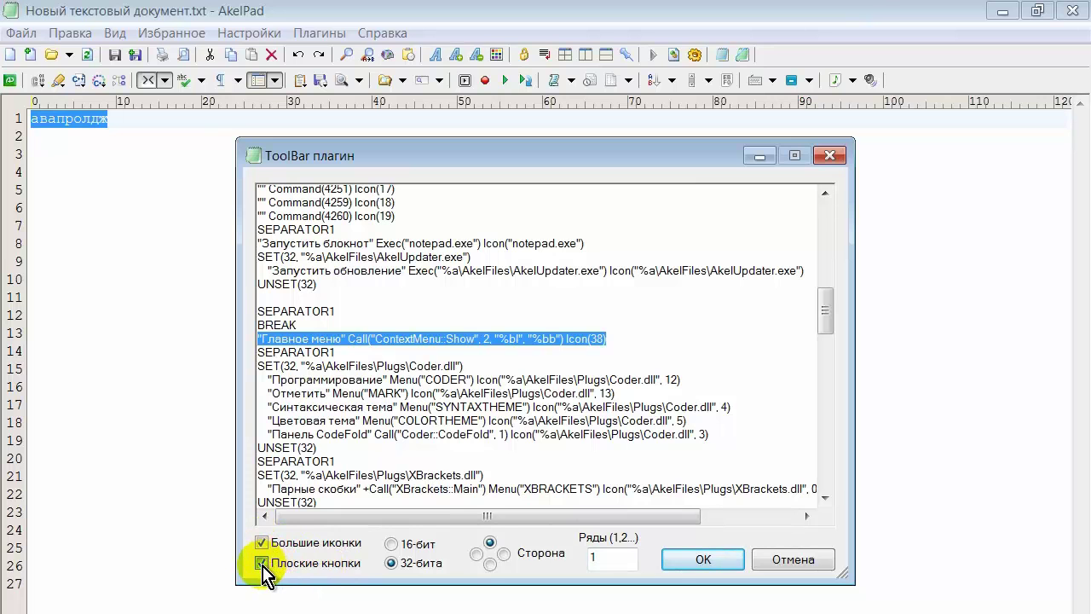
{"action": "left_click", "coordinate": [711, 563]}
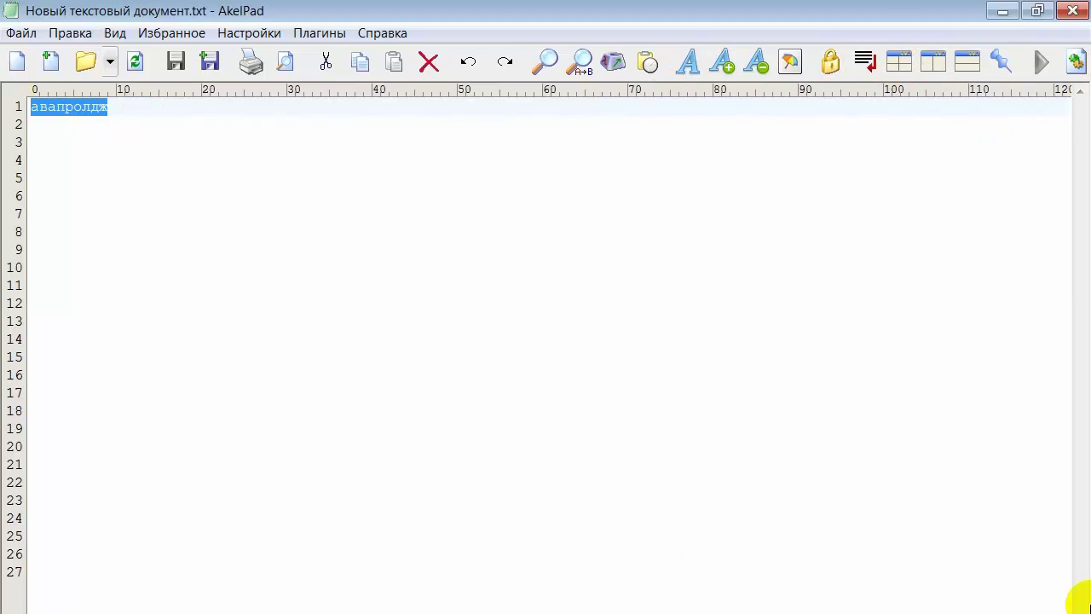
Step: Turn on word wrap and hide the ruler (Линейка) of the line numbers and bookmarks plugin
{"action": "left_click", "coordinate": [865, 62]}
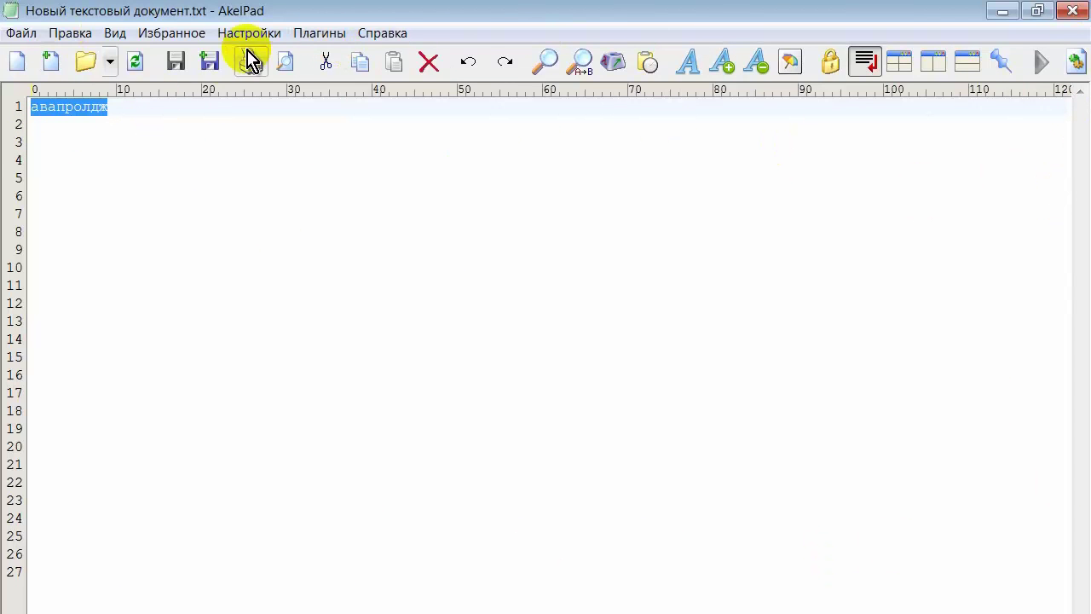
{"action": "left_click", "coordinate": [320, 34]}
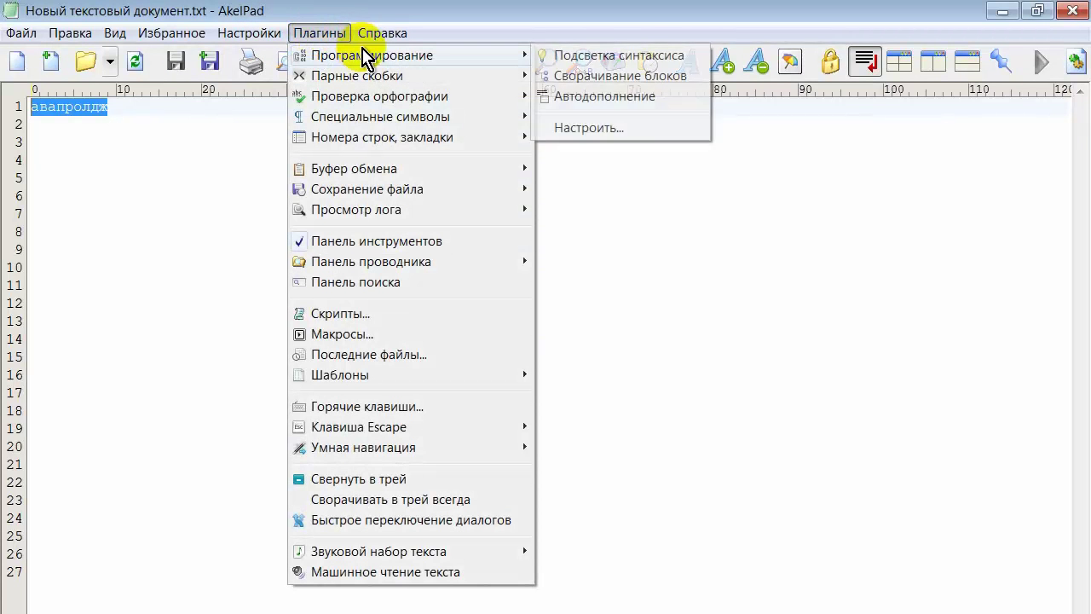
{"action": "mouse_move", "coordinate": [375, 64]}
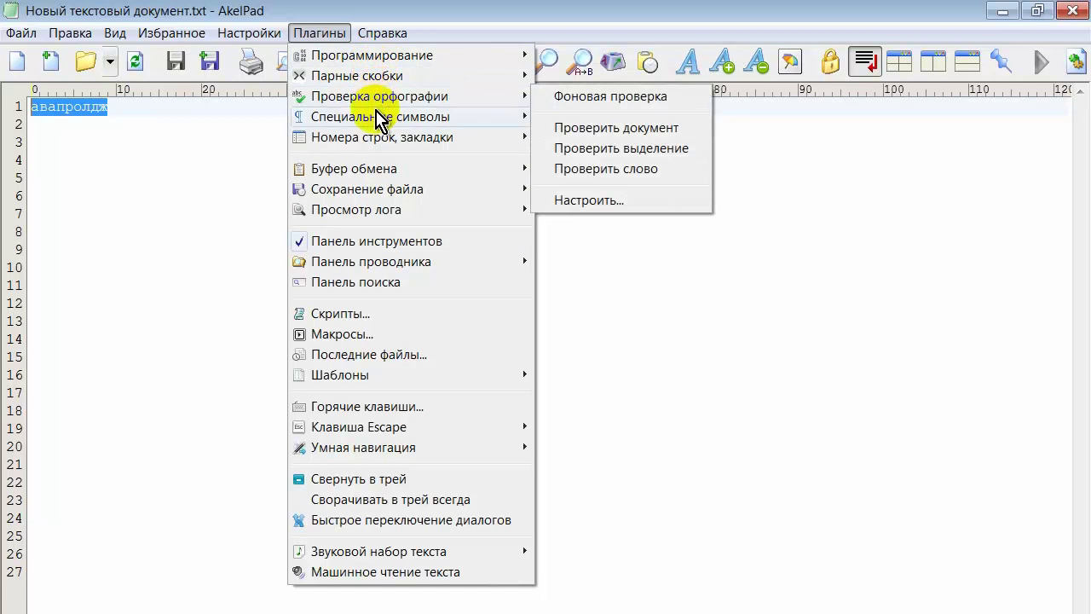
{"action": "mouse_move", "coordinate": [394, 218]}
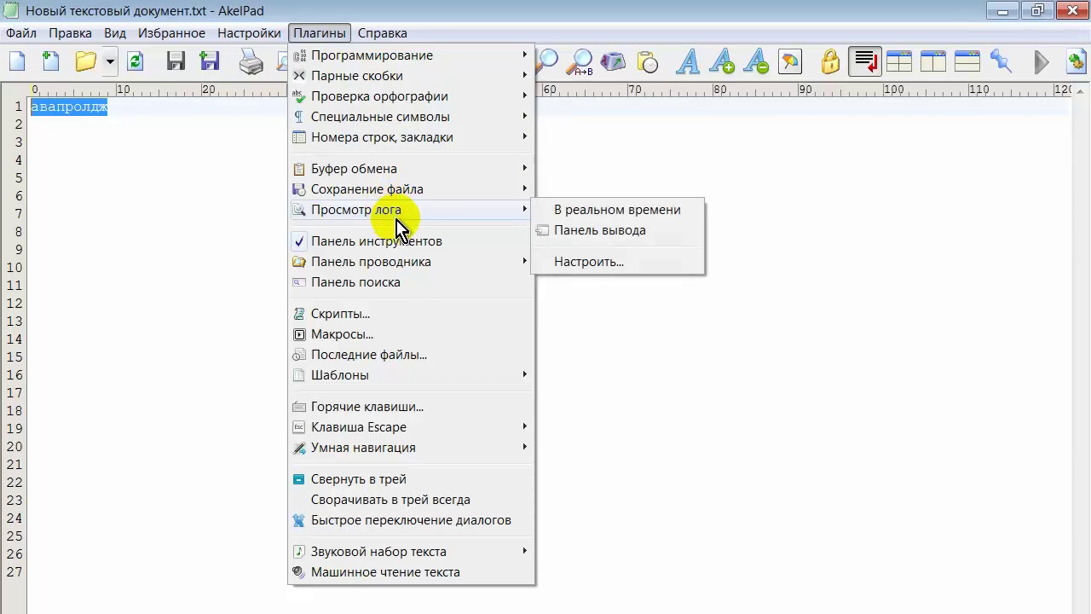
{"action": "mouse_move", "coordinate": [407, 264]}
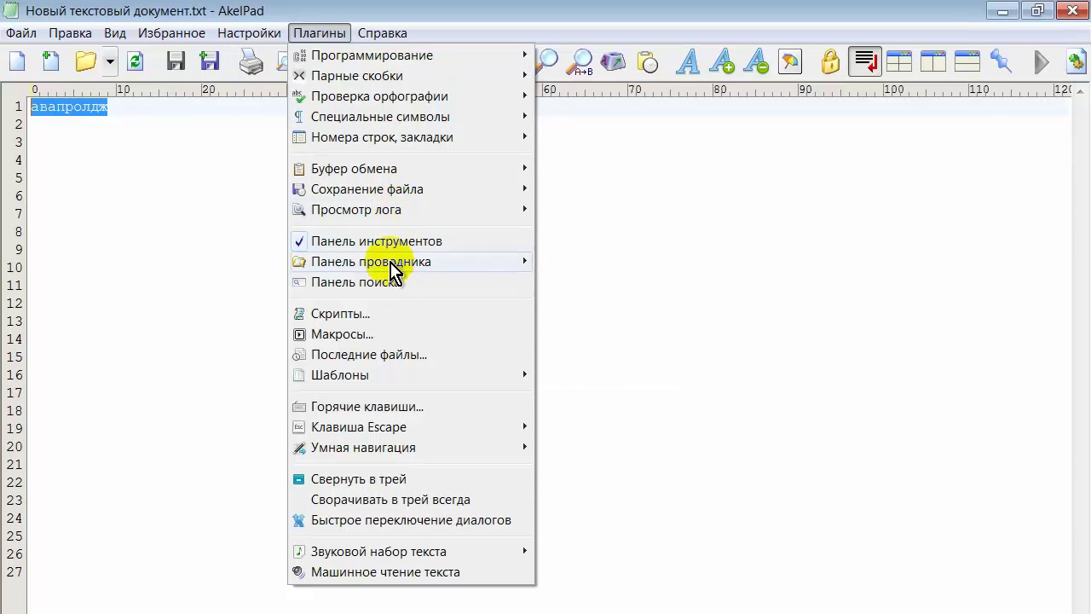
{"action": "mouse_move", "coordinate": [413, 141]}
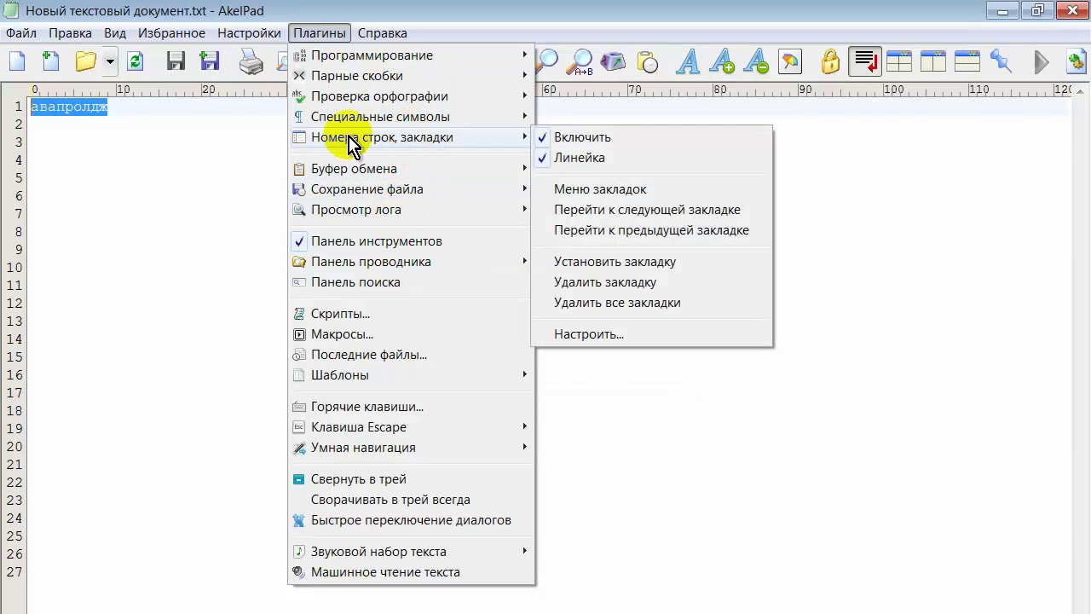
{"action": "left_click", "coordinate": [544, 158]}
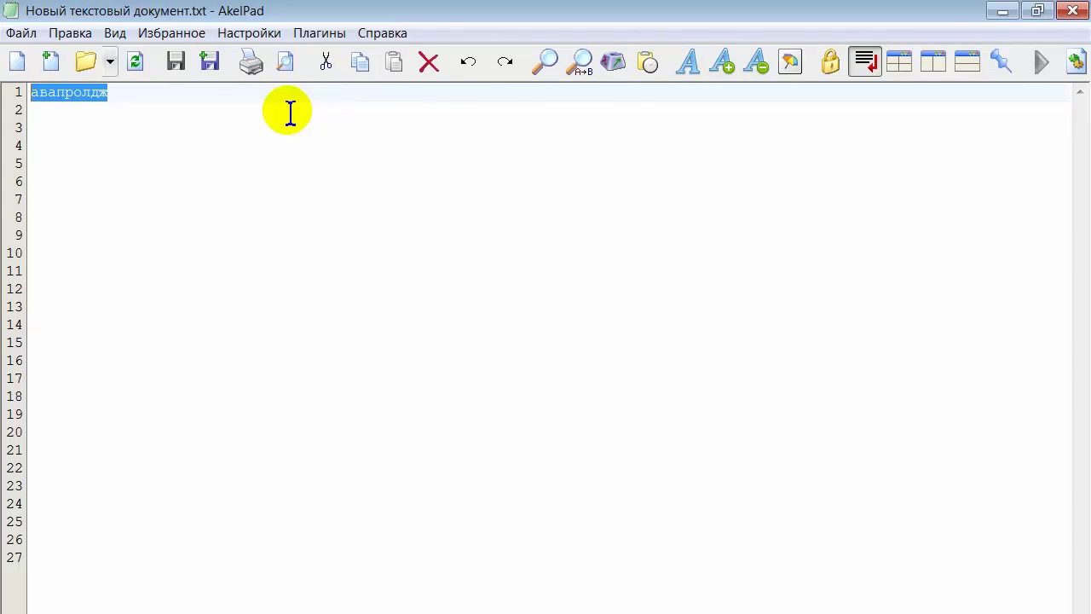
{"action": "left_click", "coordinate": [271, 35]}
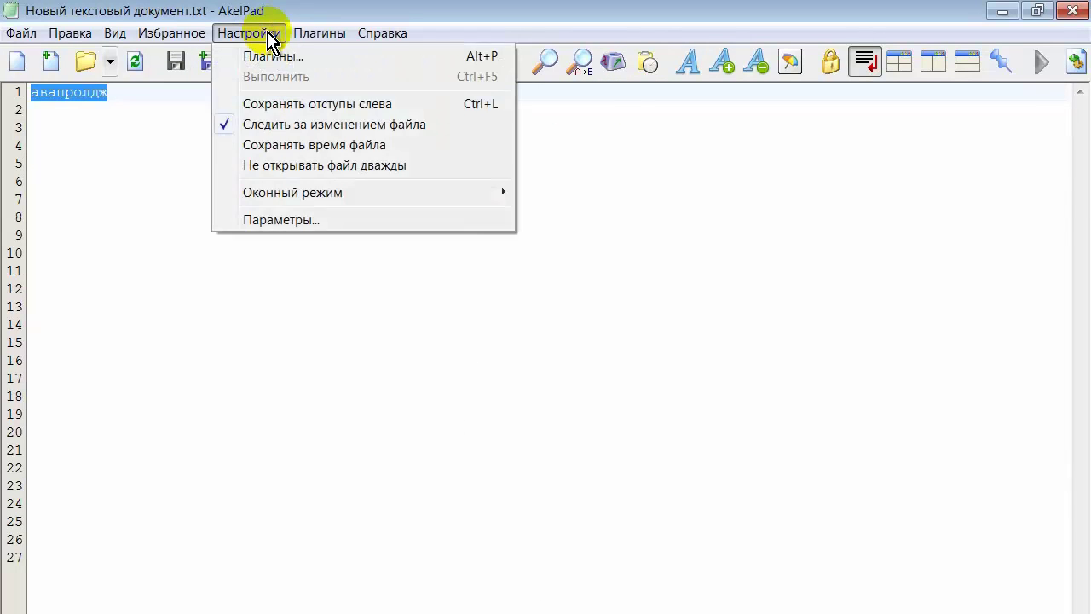
{"action": "left_click", "coordinate": [322, 36]}
{"action": "left_click", "coordinate": [323, 36]}
{"action": "left_click", "coordinate": [320, 36]}
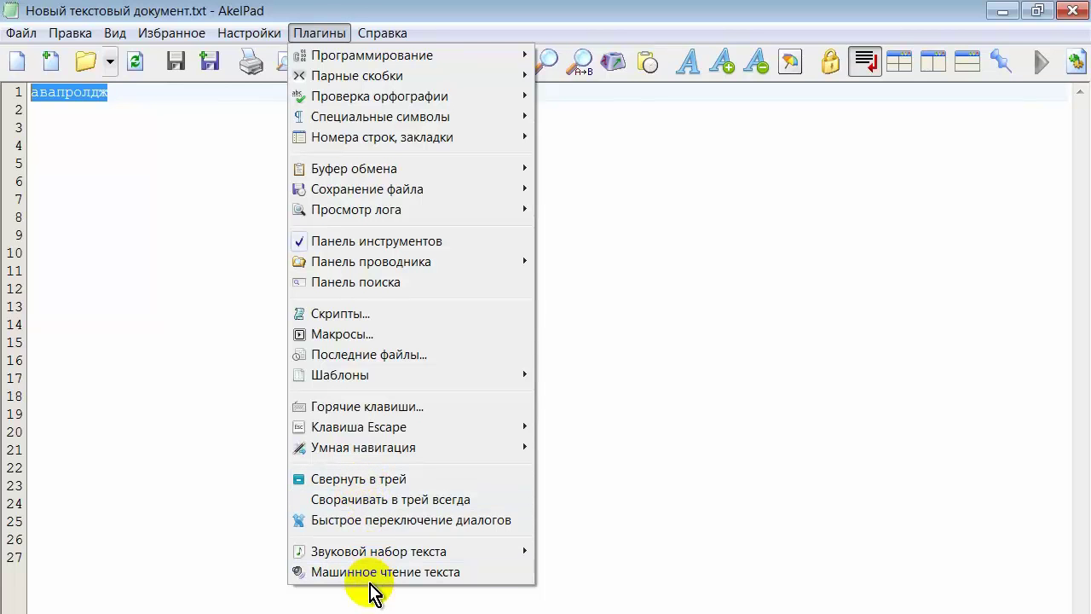
{"action": "mouse_move", "coordinate": [389, 555]}
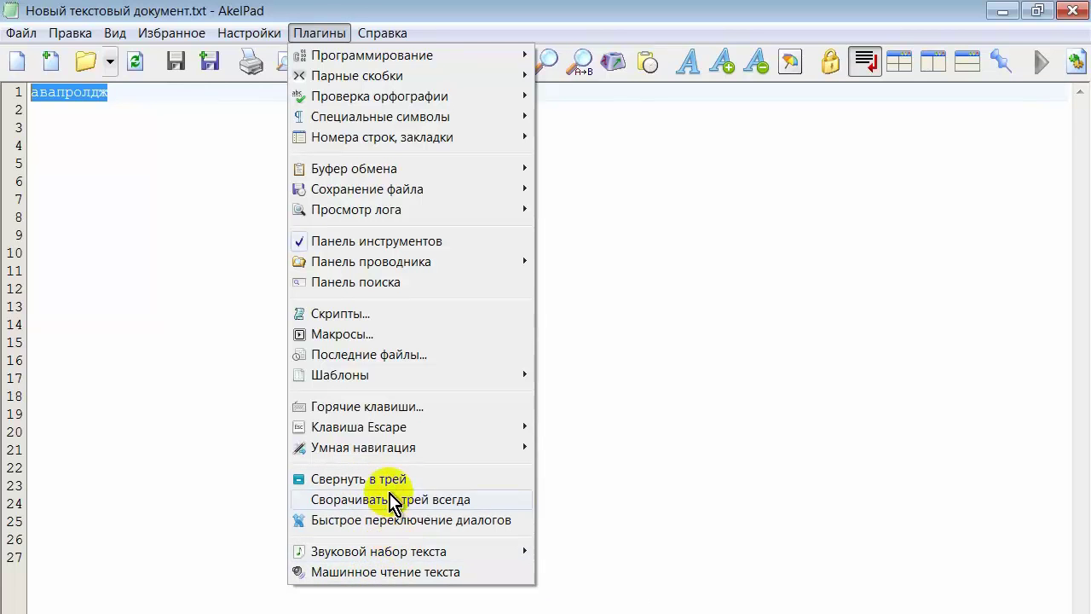
{"action": "mouse_move", "coordinate": [400, 387]}
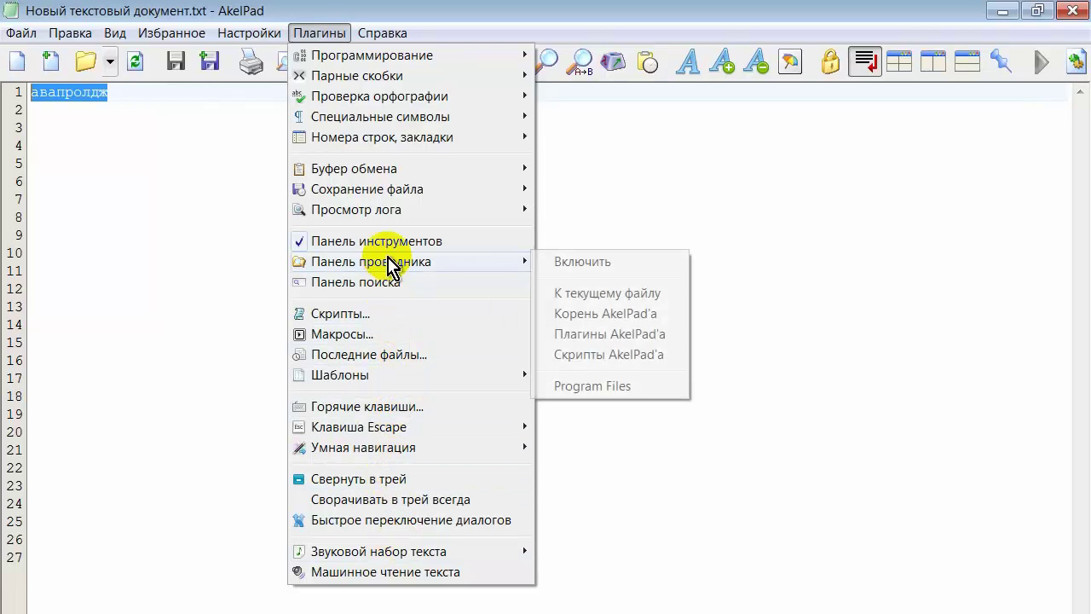
Step: Review the program parameters, turn off showing hyperlinks (Гиперссылки) in the Редактор 2 settings, and save the change
{"action": "mouse_move", "coordinate": [224, 37]}
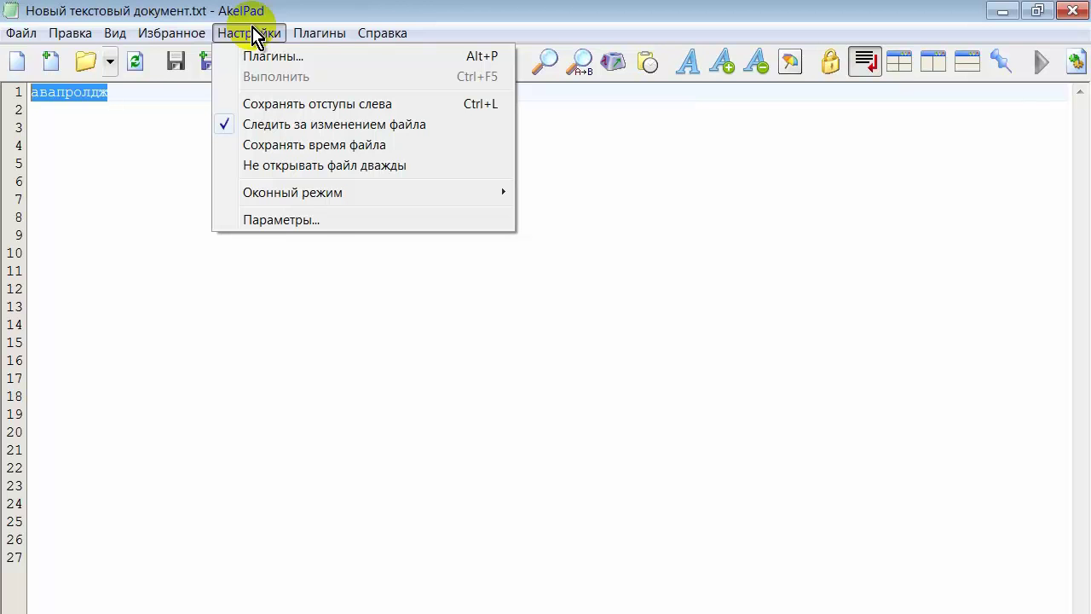
{"action": "left_click", "coordinate": [292, 222]}
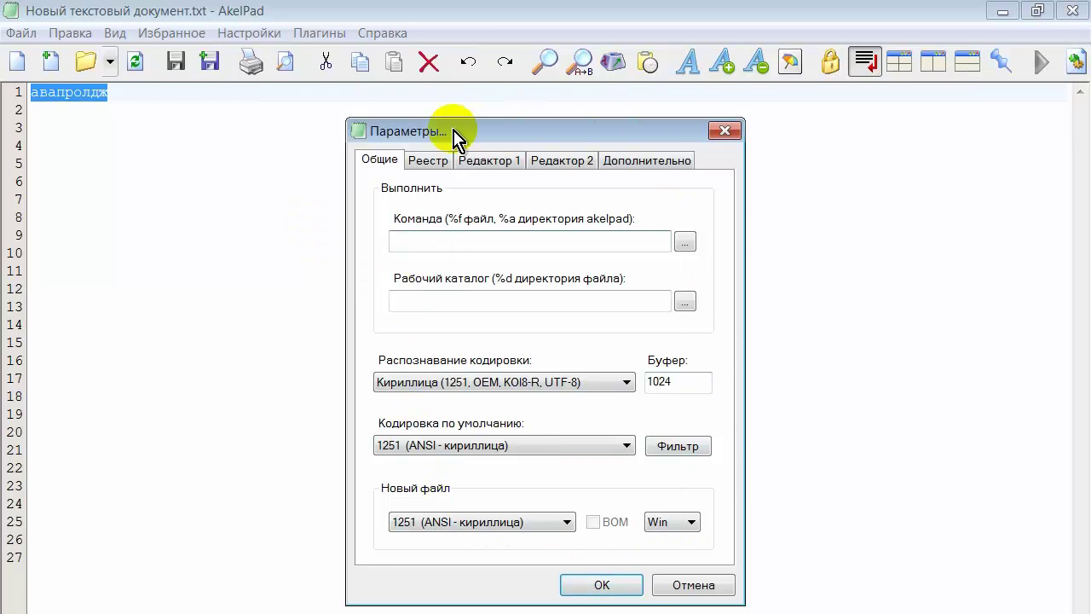
{"action": "left_click", "coordinate": [428, 161]}
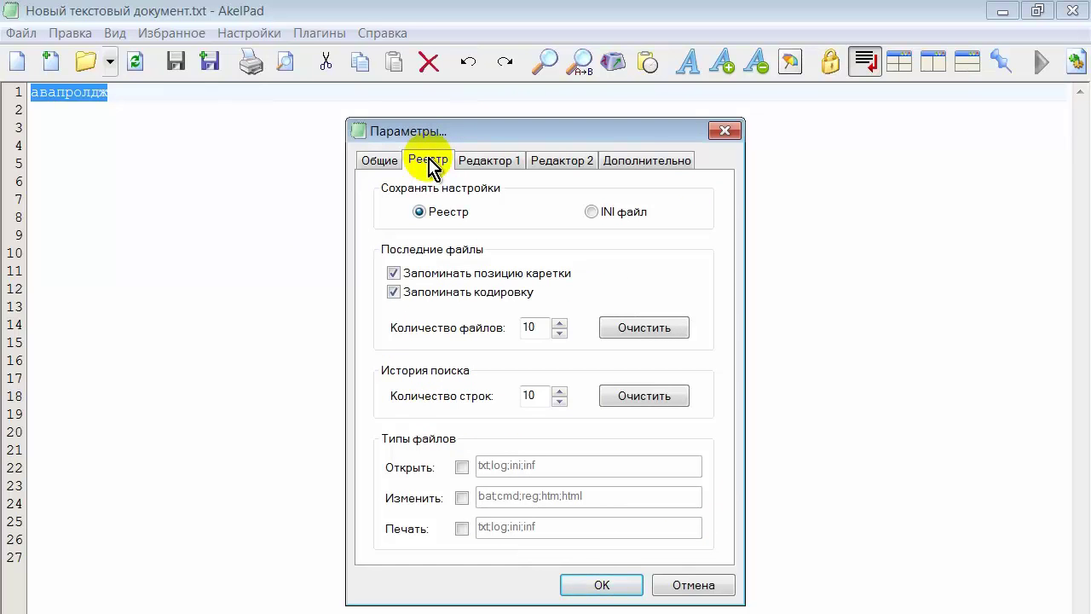
{"action": "left_click", "coordinate": [482, 164]}
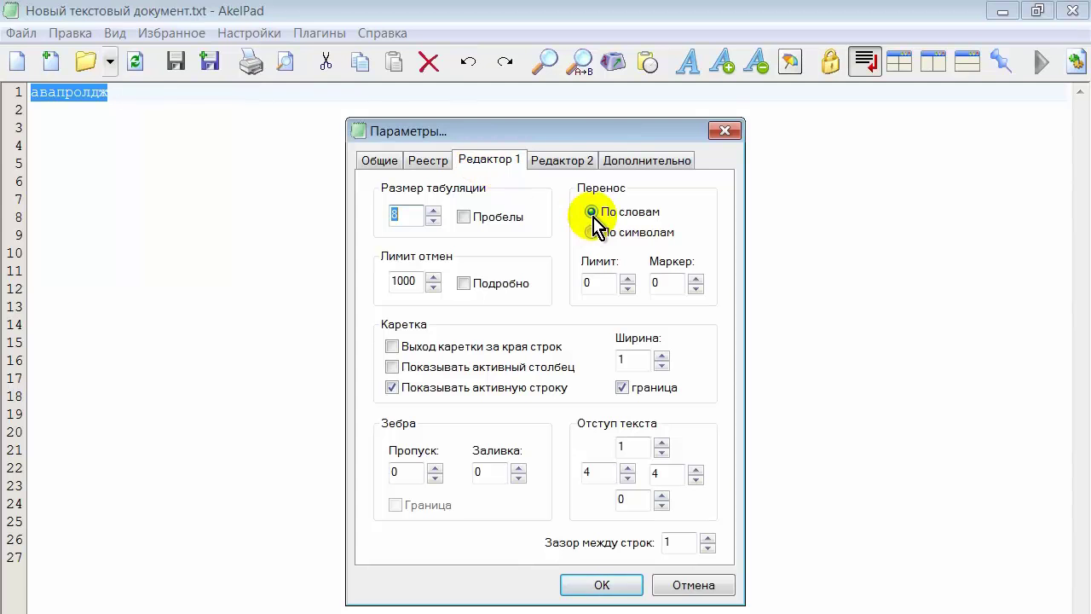
{"action": "left_click", "coordinate": [562, 163]}
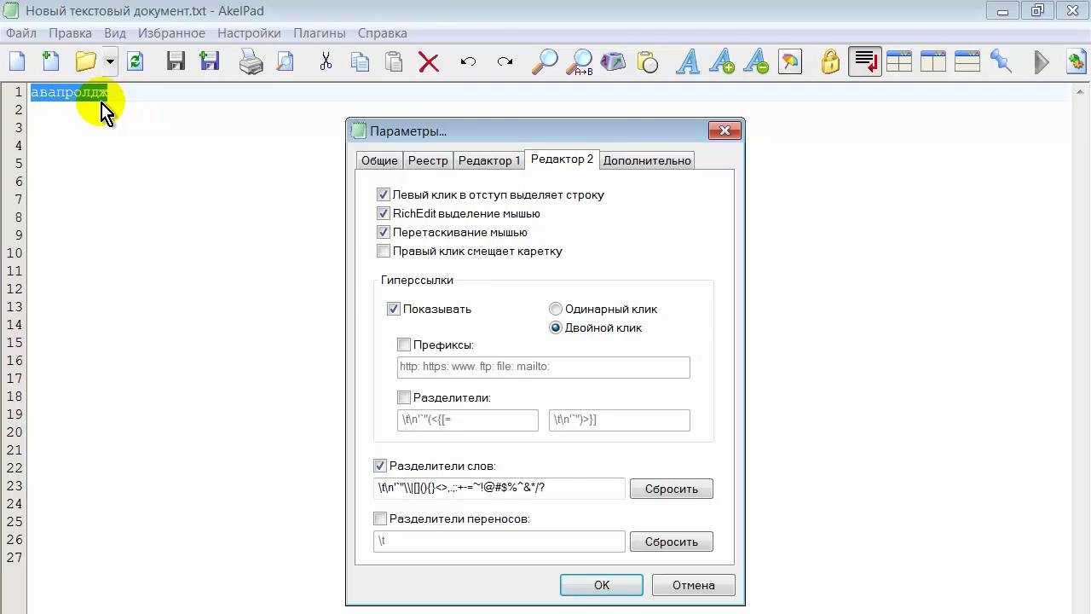
{"action": "left_click", "coordinate": [393, 309]}
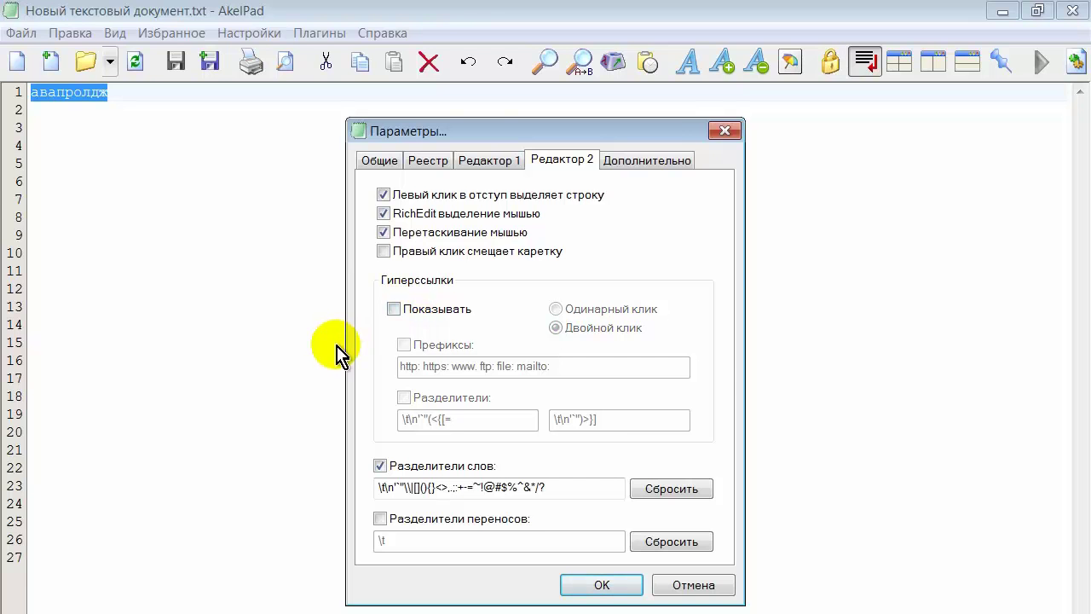
{"action": "left_click", "coordinate": [654, 171]}
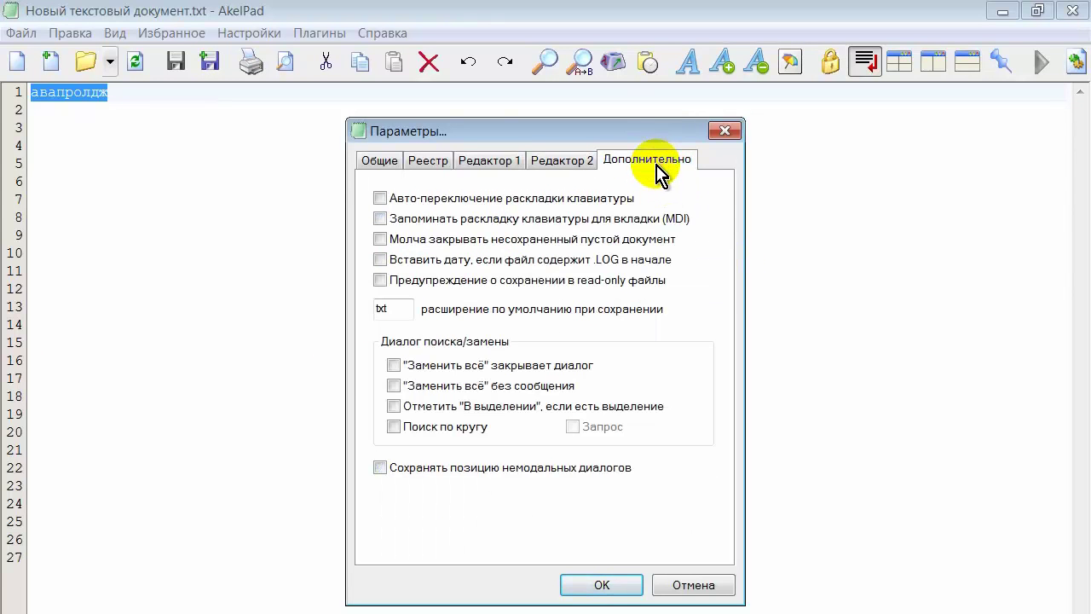
{"action": "left_click", "coordinate": [614, 586]}
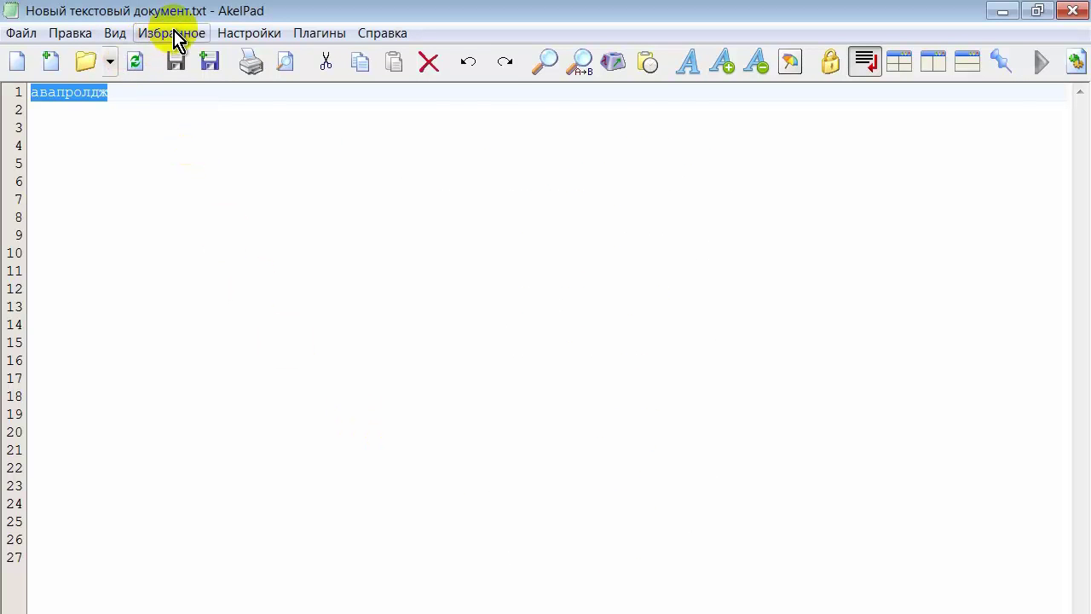
Step: Set the editor font to Arial at size 11
{"action": "left_click", "coordinate": [255, 35]}
{"action": "mouse_move", "coordinate": [113, 38]}
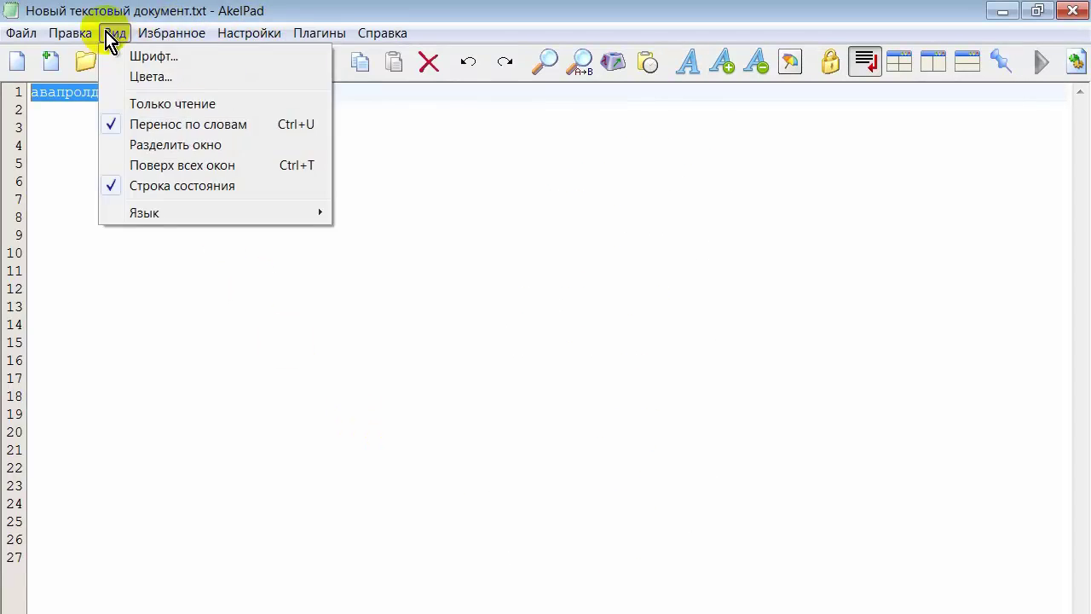
{"action": "left_click", "coordinate": [156, 57]}
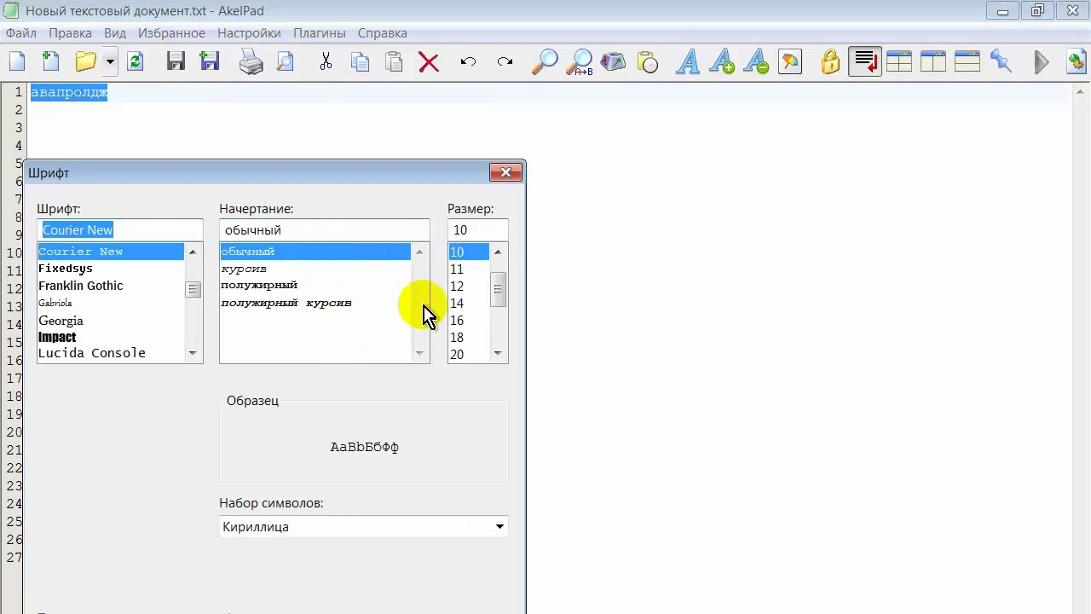
{"action": "left_click", "coordinate": [460, 269]}
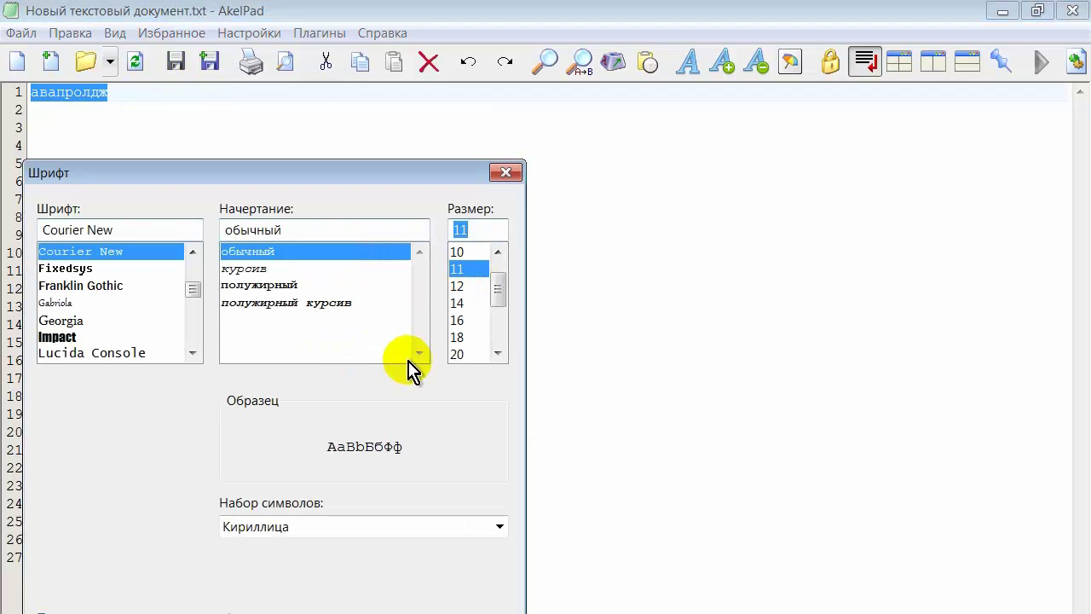
{"action": "left_click", "coordinate": [188, 249]}
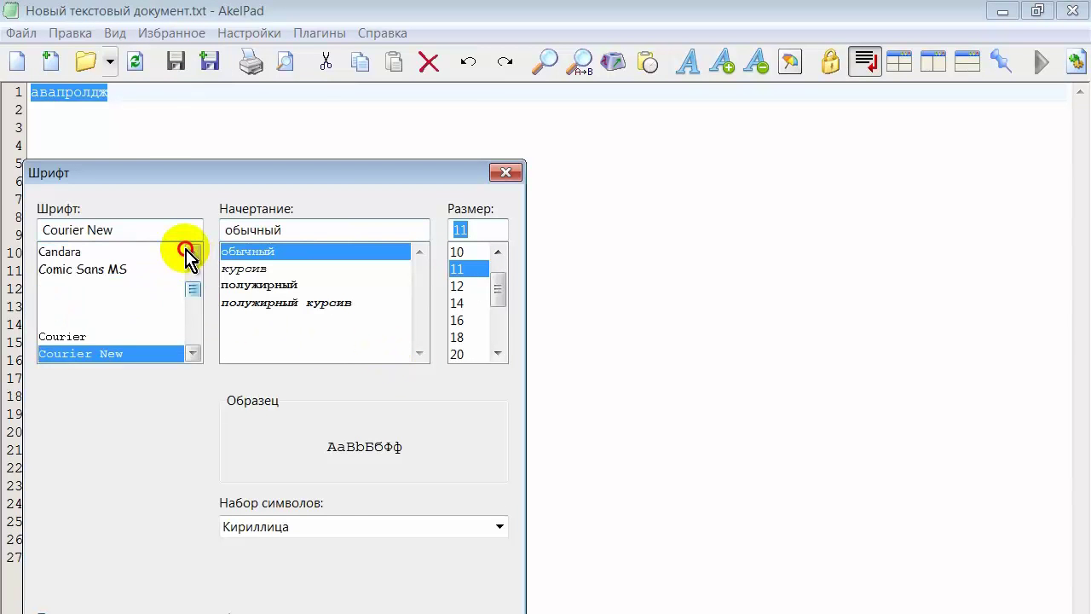
{"action": "left_click", "coordinate": [49, 252]}
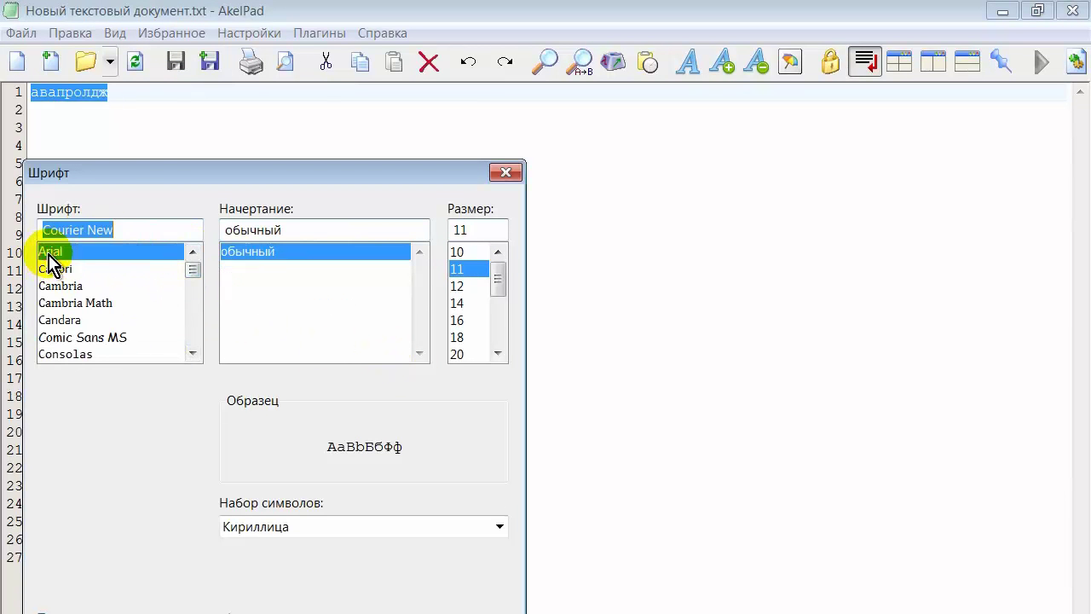
{"action": "key", "text": "Return"}
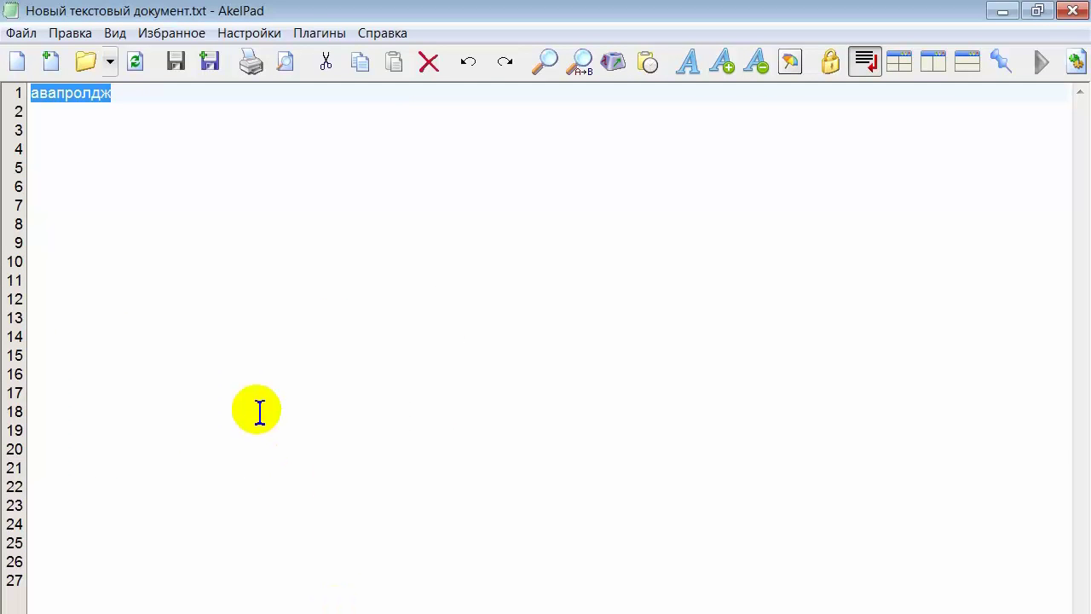
Step: Deselect the text and set the SaveFile plugin to autosave every 1 minute (Сохранять каждые)
{"action": "left_click", "coordinate": [126, 136]}
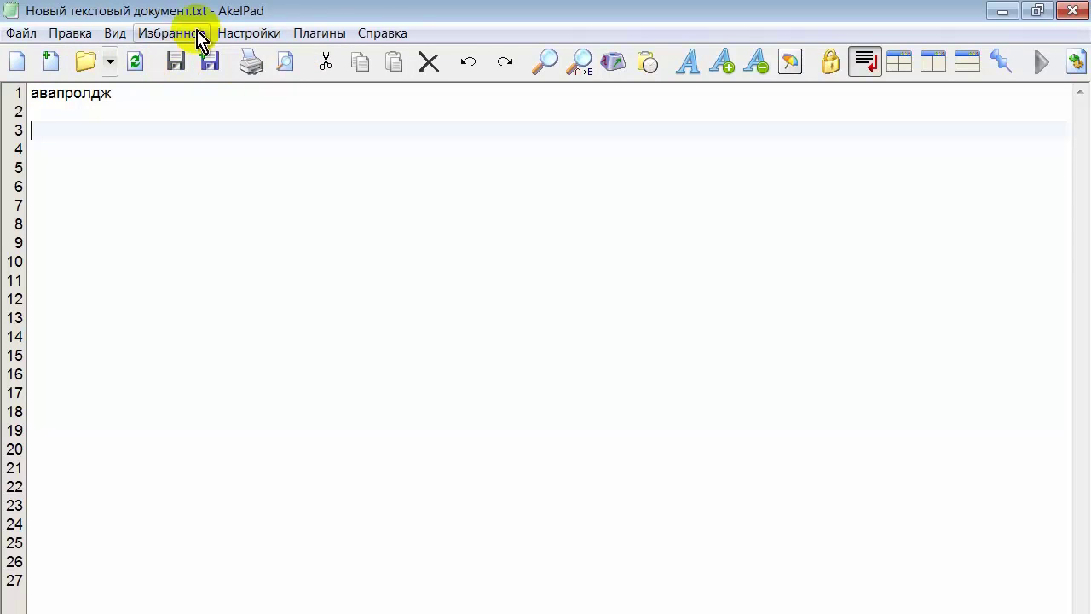
{"action": "left_click", "coordinate": [317, 33]}
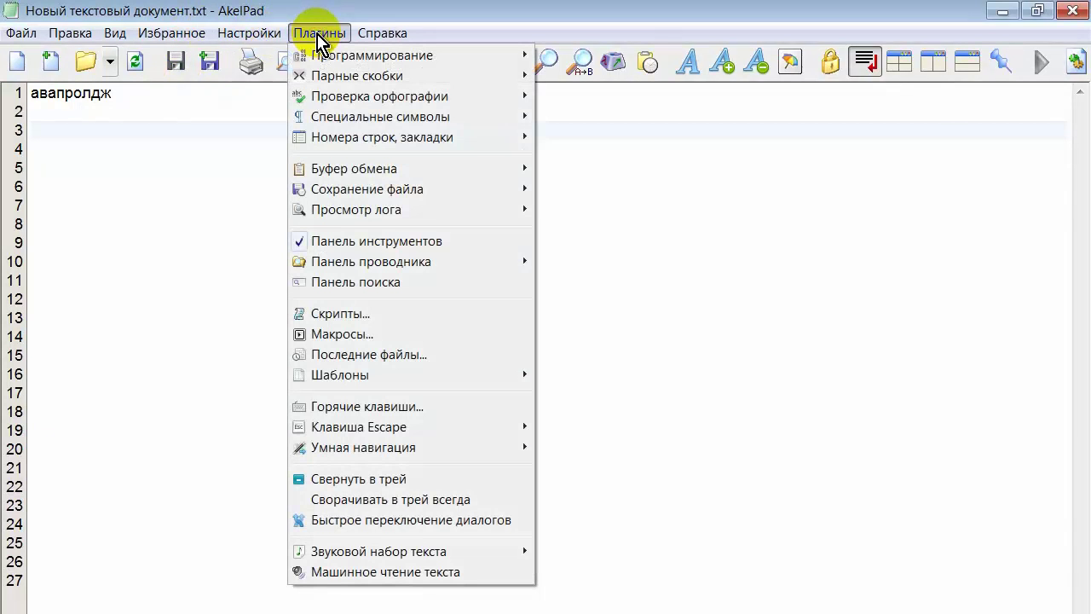
{"action": "mouse_move", "coordinate": [354, 147]}
{"action": "mouse_move", "coordinate": [355, 191]}
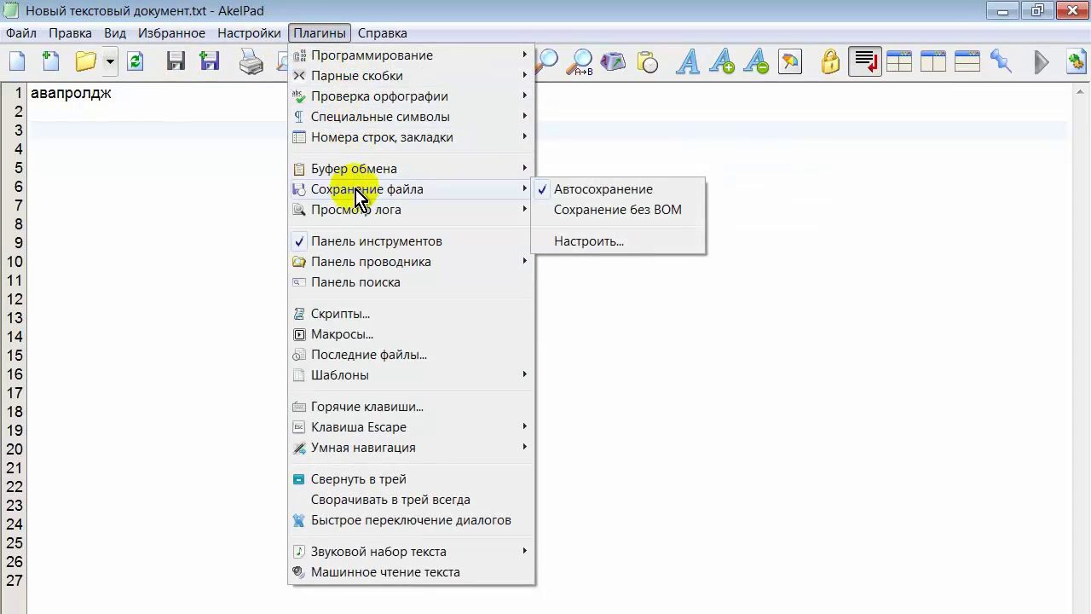
{"action": "left_click", "coordinate": [602, 243]}
{"action": "double_click", "coordinate": [434, 216]}
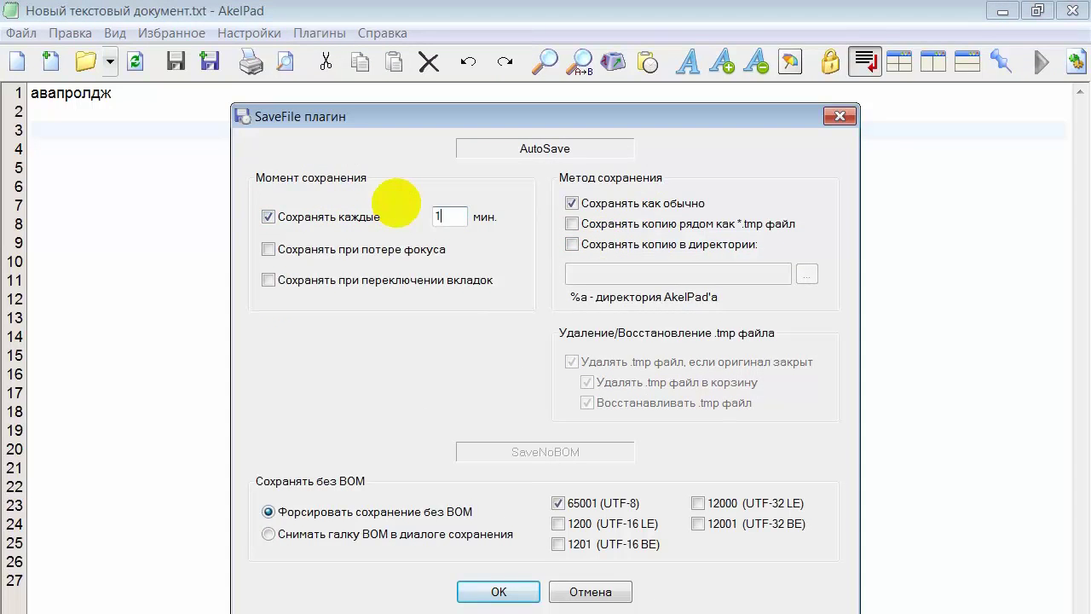
{"action": "left_click", "coordinate": [502, 597]}
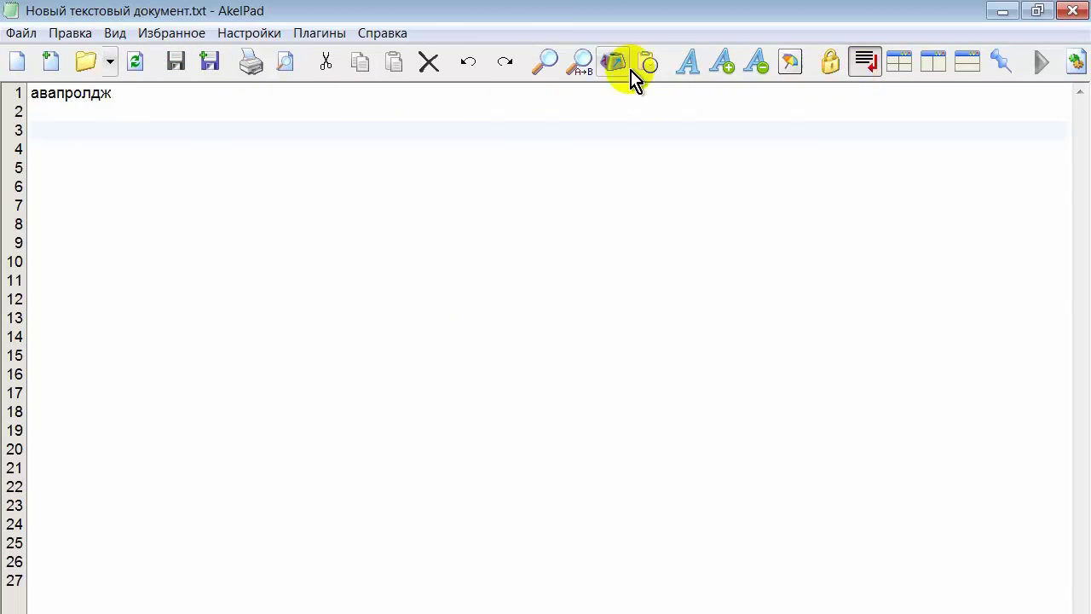
Step: Replace all "+" characters with nothing, searching from the beginning of the document (С начала)
{"action": "left_click", "coordinate": [70, 33]}
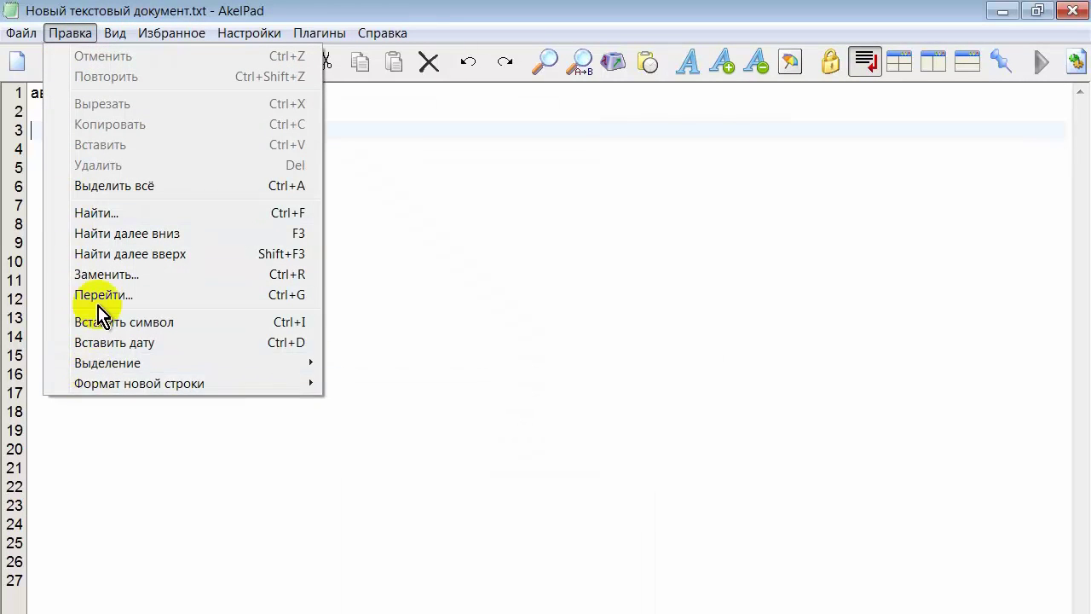
{"action": "left_click", "coordinate": [114, 277]}
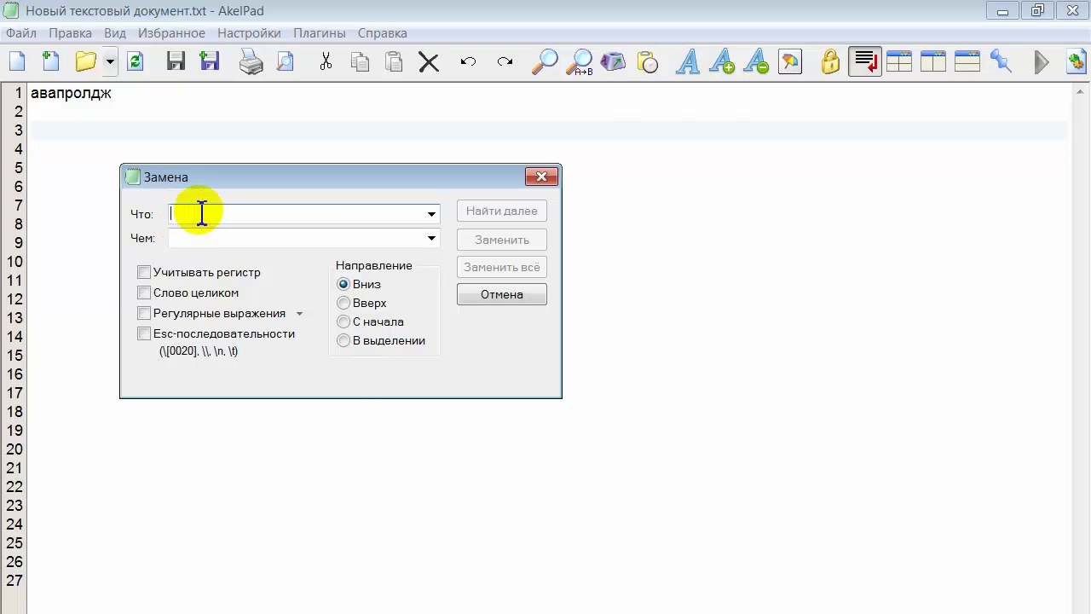
{"action": "type", "text": "+"}
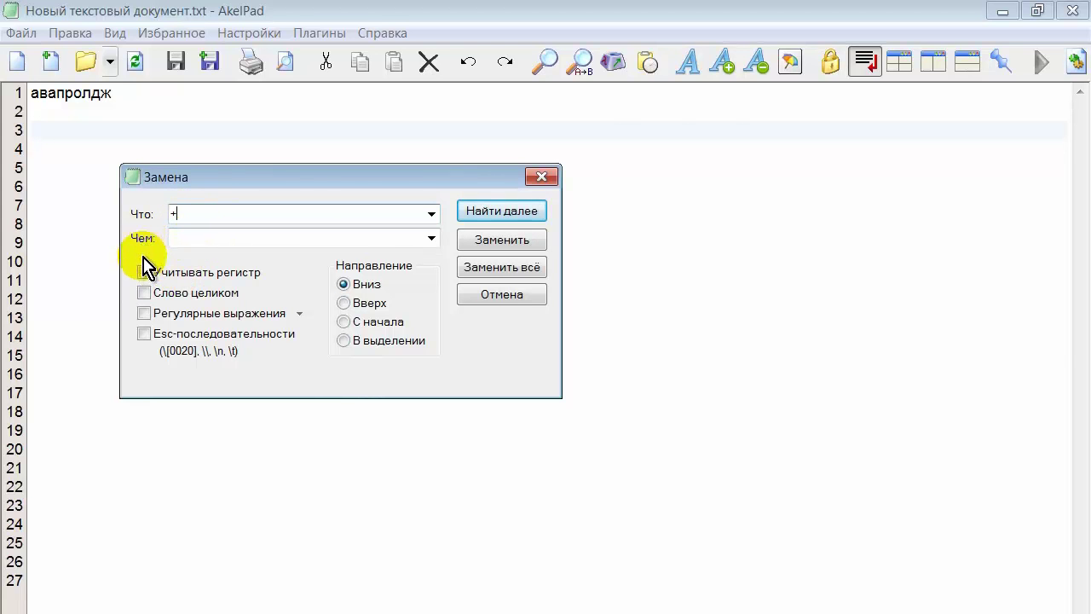
{"action": "left_click", "coordinate": [345, 324]}
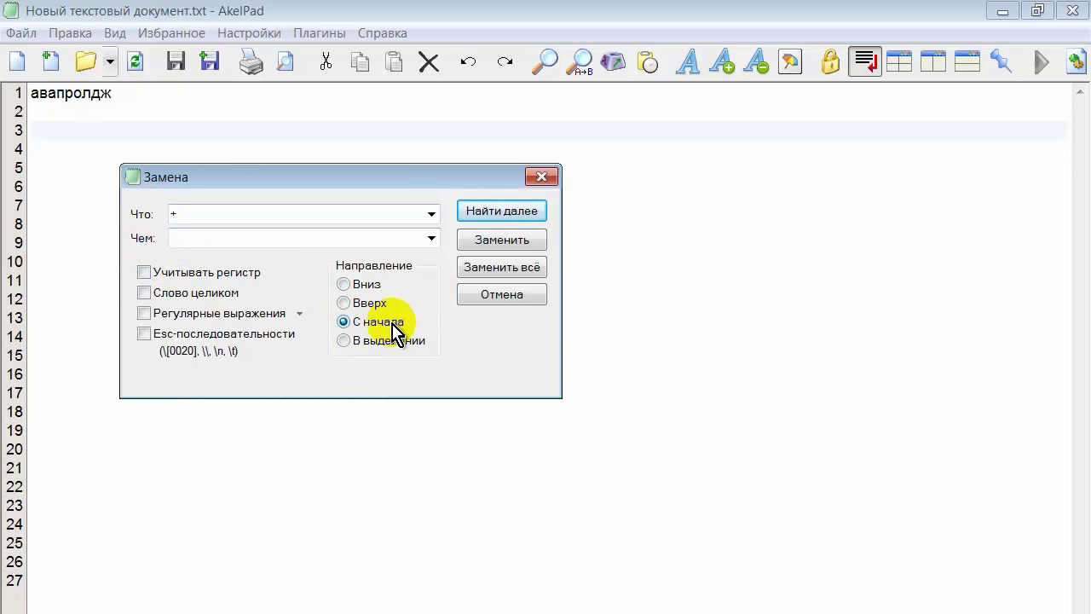
{"action": "left_click", "coordinate": [497, 269]}
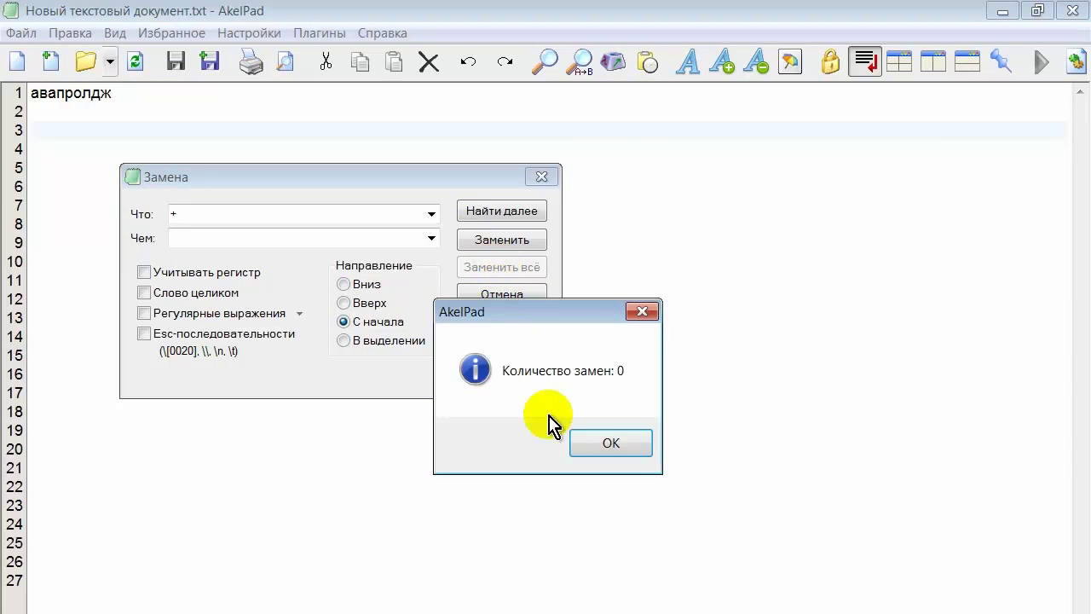
{"action": "left_click", "coordinate": [628, 443]}
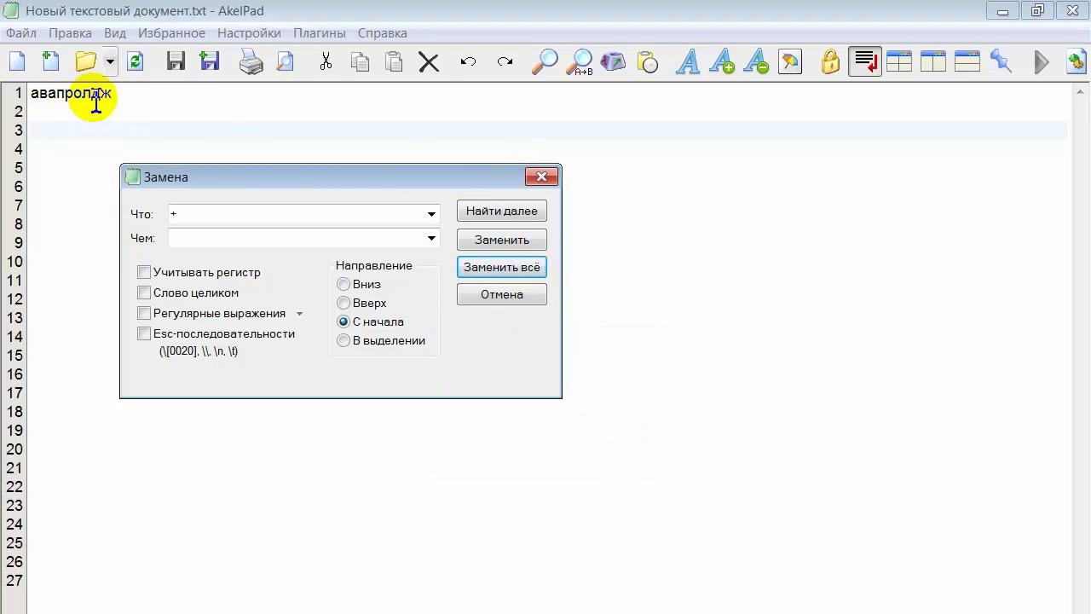
Step: Insert a "+" after "авапро" on the first line, remove it with Replace All, and close the replace dialog
{"action": "left_click", "coordinate": [80, 103]}
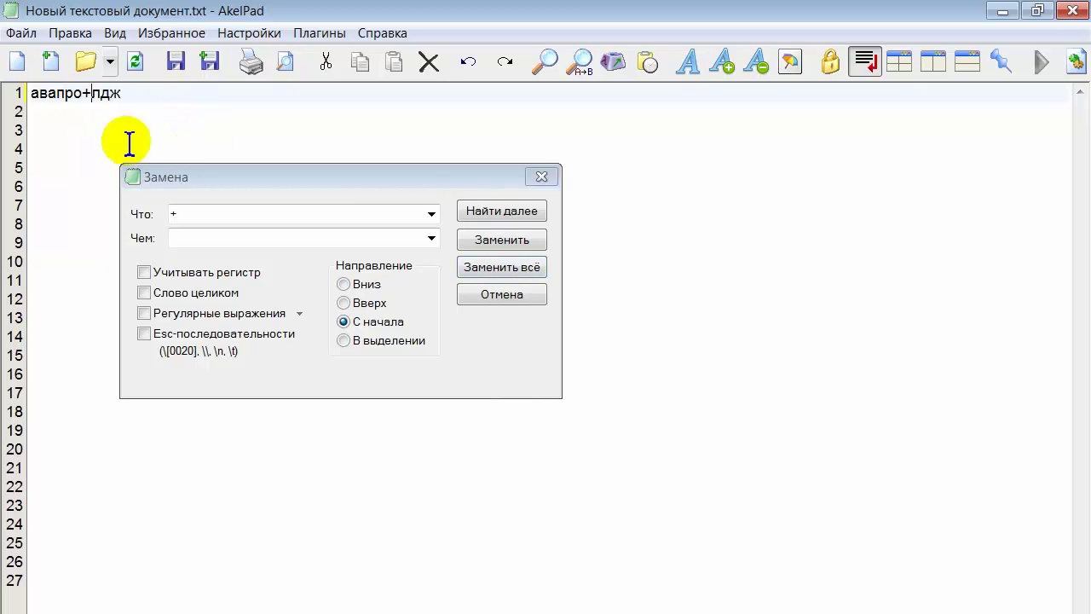
{"action": "left_click", "coordinate": [515, 273]}
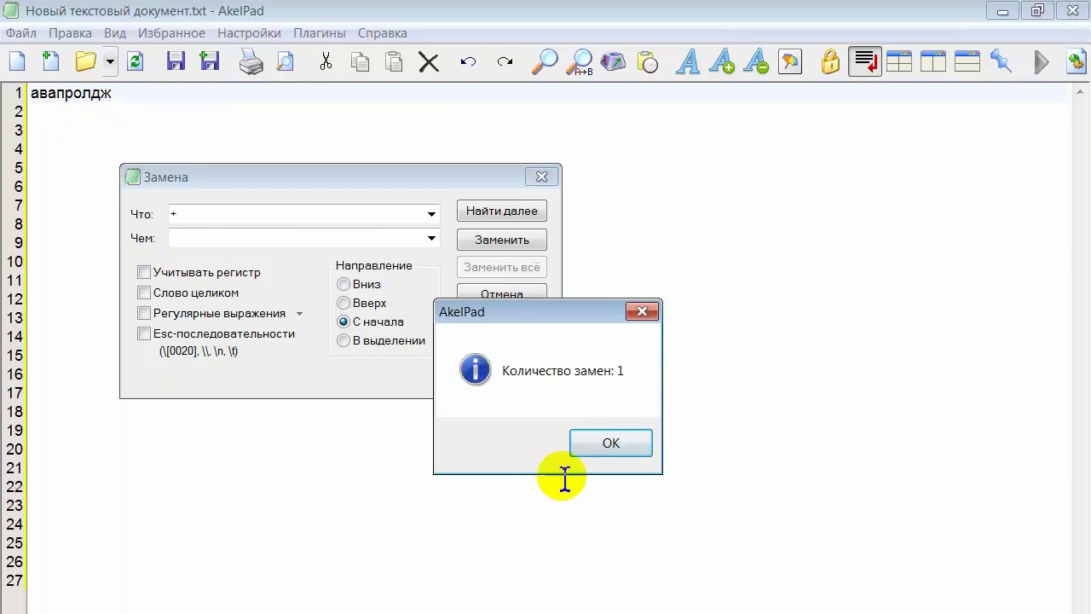
{"action": "left_click", "coordinate": [626, 444]}
{"action": "left_click", "coordinate": [545, 178]}
Step: Try to apply the all-uppercase conversion (ВСЕ ПРОПИСНЫЕ) without selecting any text
{"action": "left_click", "coordinate": [73, 35]}
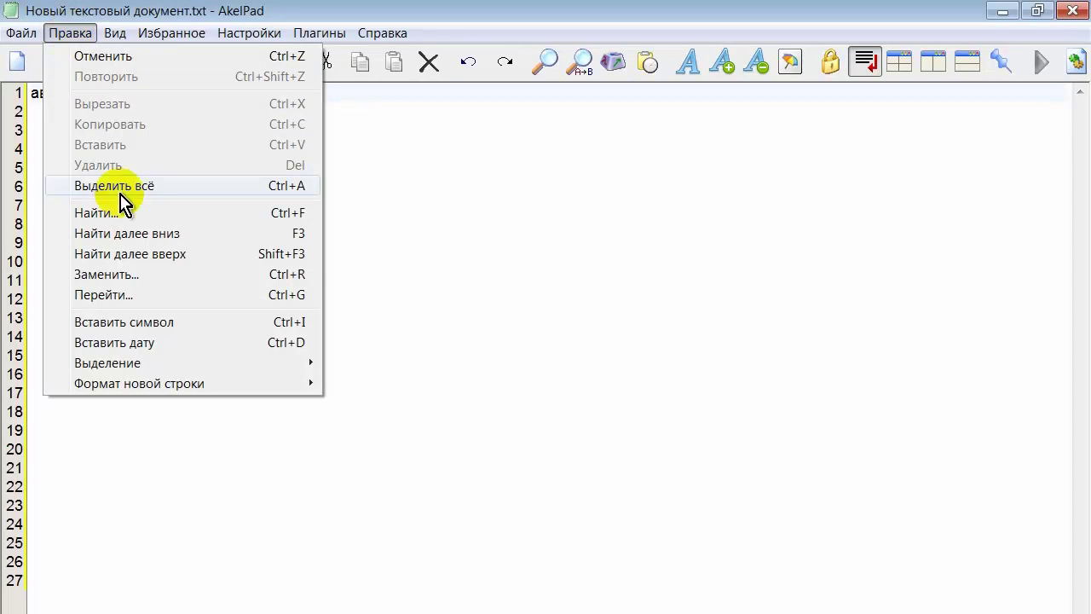
{"action": "mouse_move", "coordinate": [119, 358]}
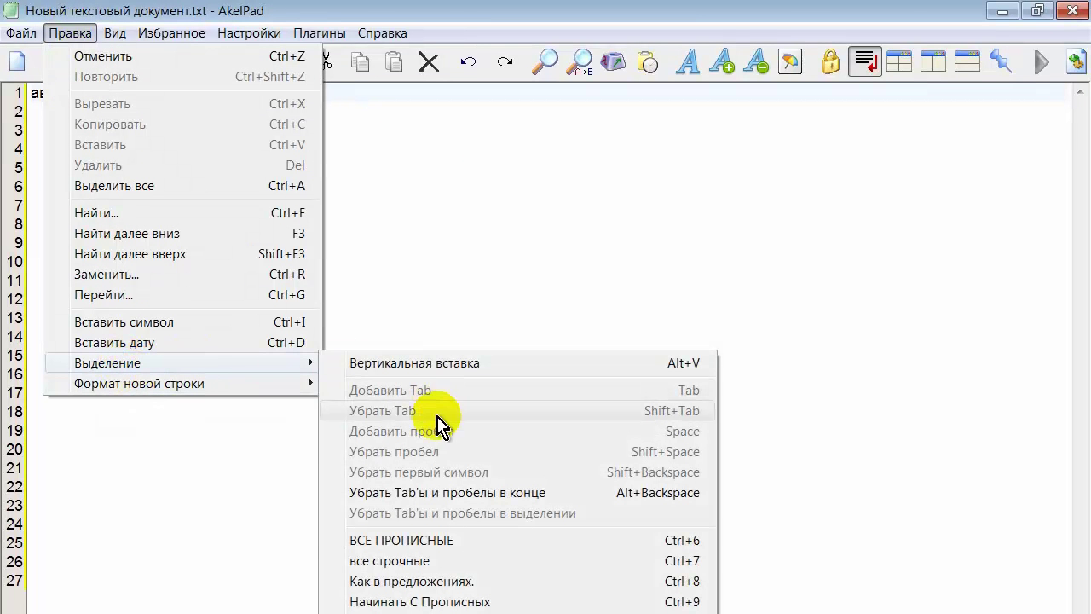
{"action": "left_click", "coordinate": [405, 541]}
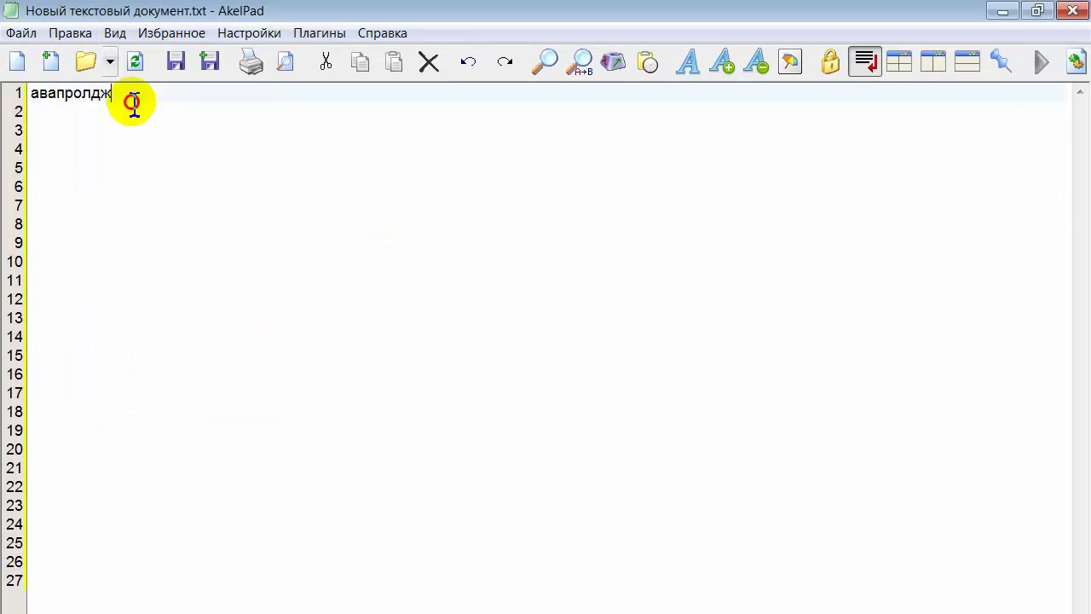
Step: Select the word "авапролдж" on the first line and convert it to all uppercase (ВСЕ ПРОПИСНЫЕ)
{"action": "left_click_drag", "start_coordinate": [139, 103], "coordinate": [4, 88]}
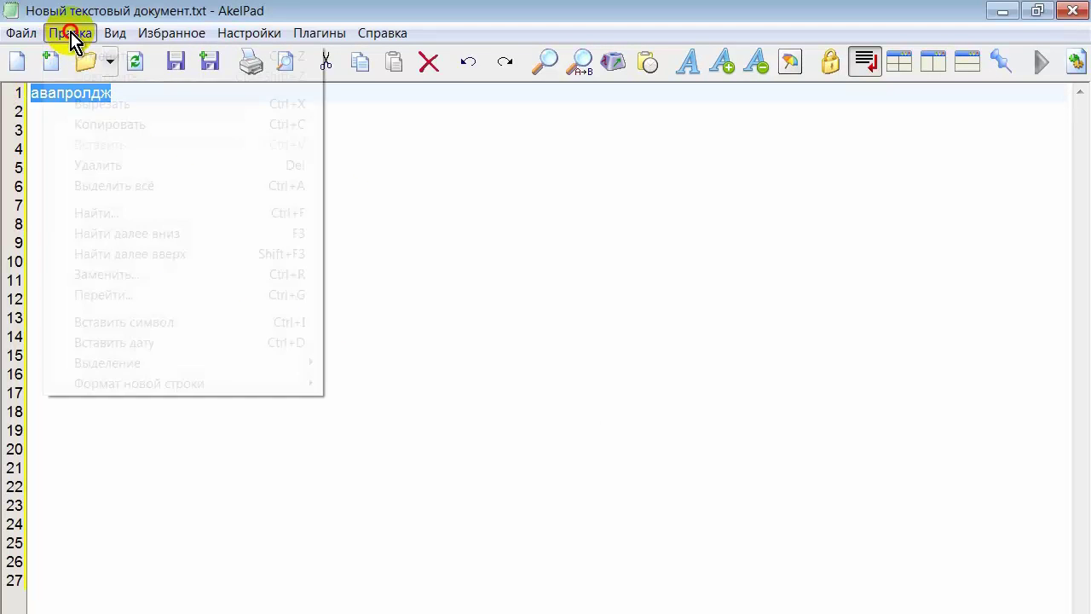
{"action": "left_click", "coordinate": [71, 34]}
{"action": "mouse_move", "coordinate": [125, 366]}
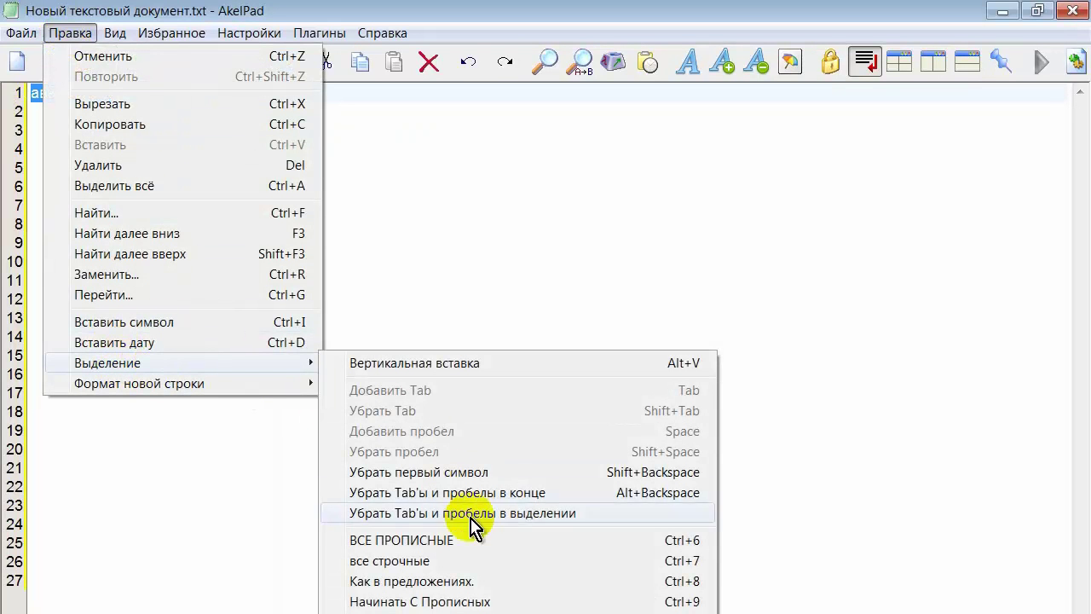
{"action": "left_click", "coordinate": [438, 541]}
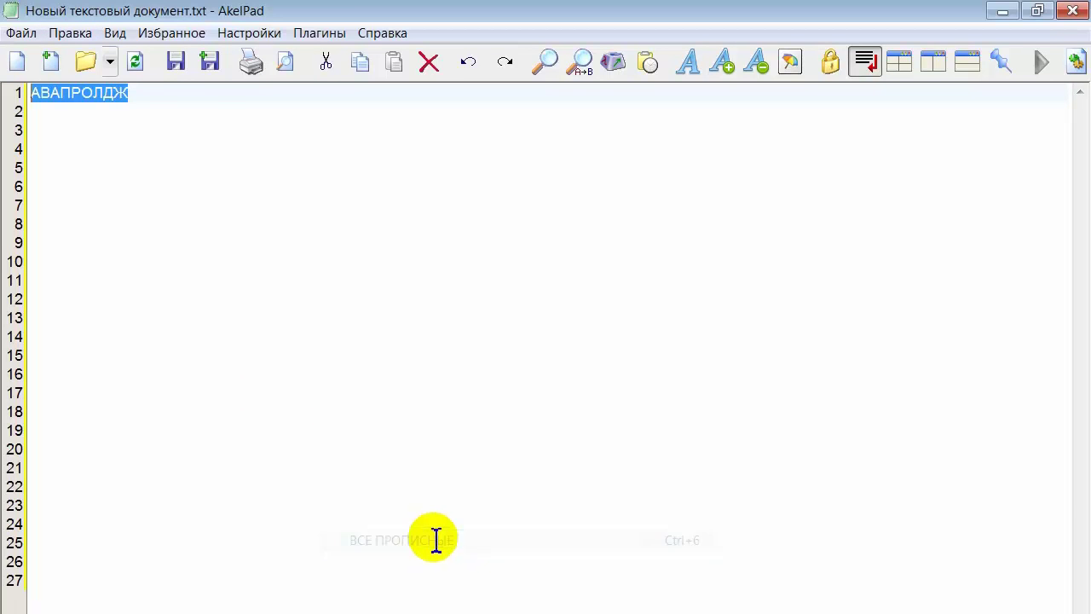
Step: Convert the selected word on the first line to all lowercase (все строчные)
{"action": "left_click", "coordinate": [70, 38]}
{"action": "mouse_move", "coordinate": [85, 363]}
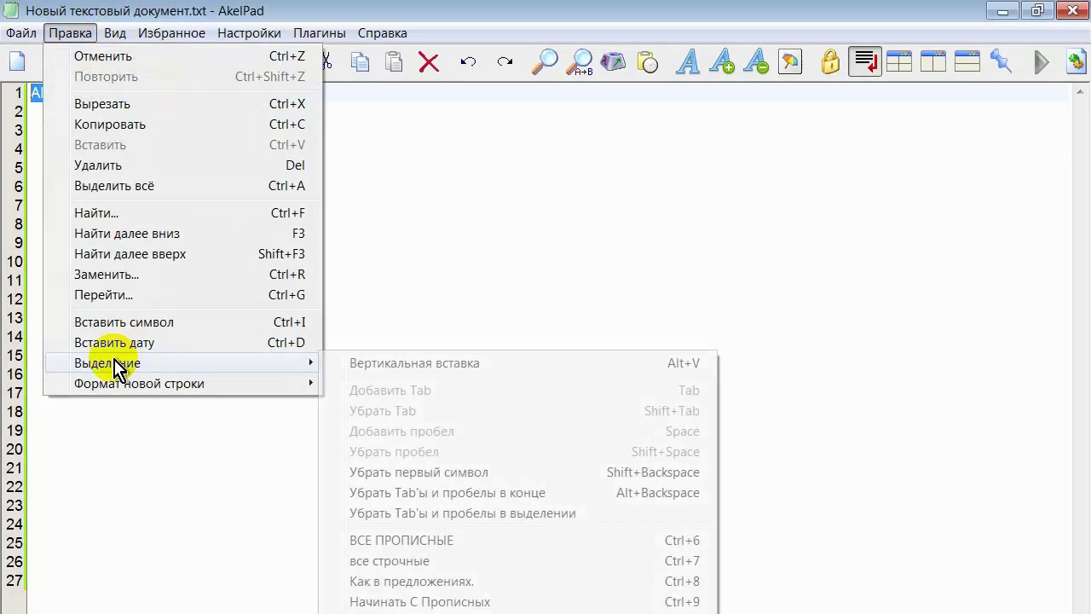
{"action": "left_click", "coordinate": [419, 563]}
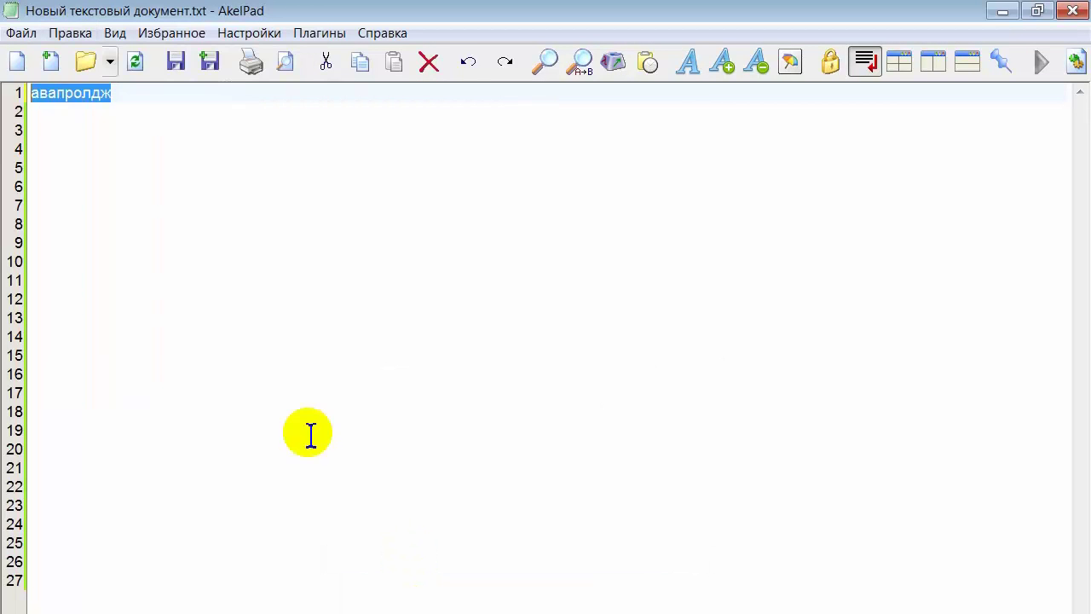
Step: Convert the selected word on the first line to sentence case (Как в предложениях.) and deselect it, placing the cursor on line 8
{"action": "left_click", "coordinate": [71, 34]}
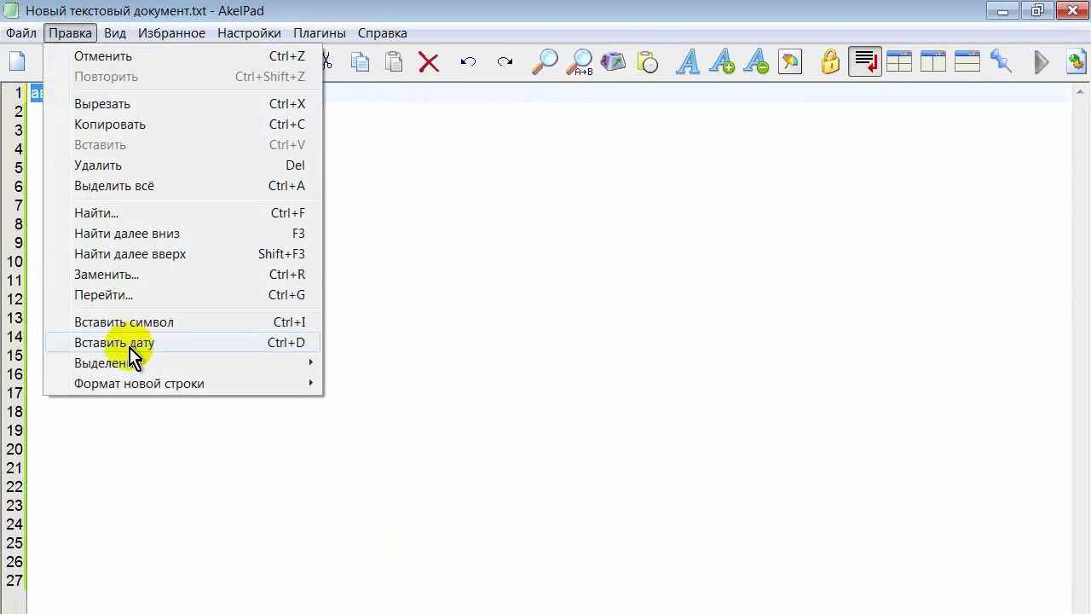
{"action": "mouse_move", "coordinate": [126, 366]}
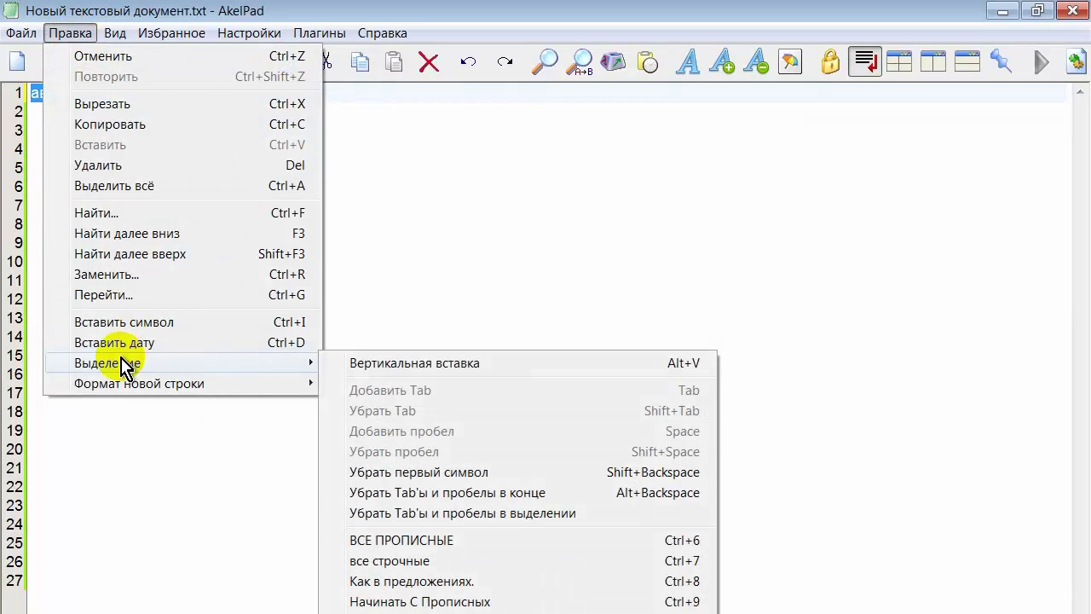
{"action": "left_click", "coordinate": [430, 584]}
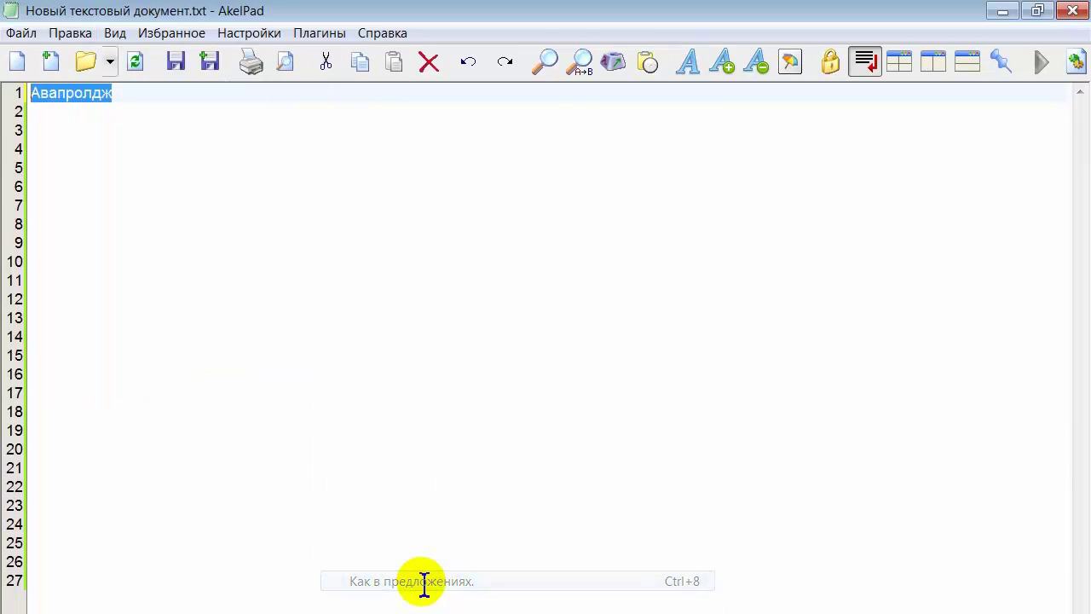
{"action": "left_click", "coordinate": [143, 103]}
{"action": "left_click", "coordinate": [89, 228]}
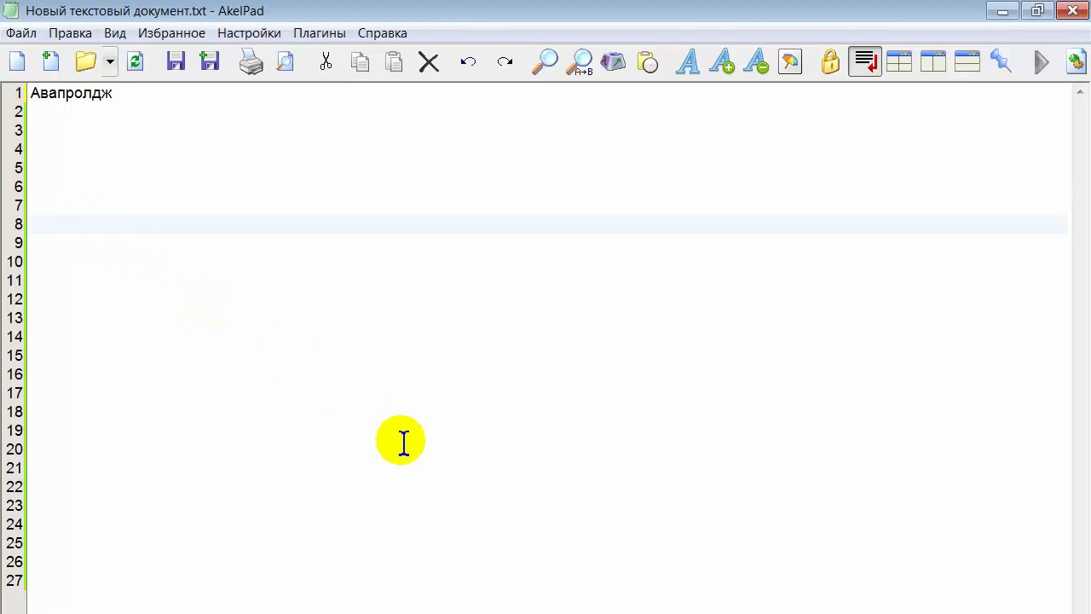